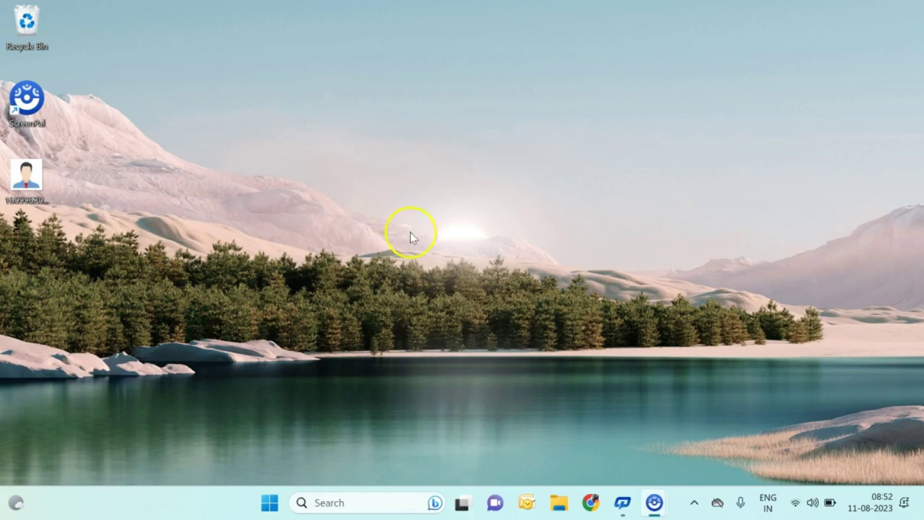
Search Windows for 'word' to find Microsoft Office Word 2007
{"action": "left_click", "coordinate": [348, 500]}
{"action": "type", "text": "wor"}
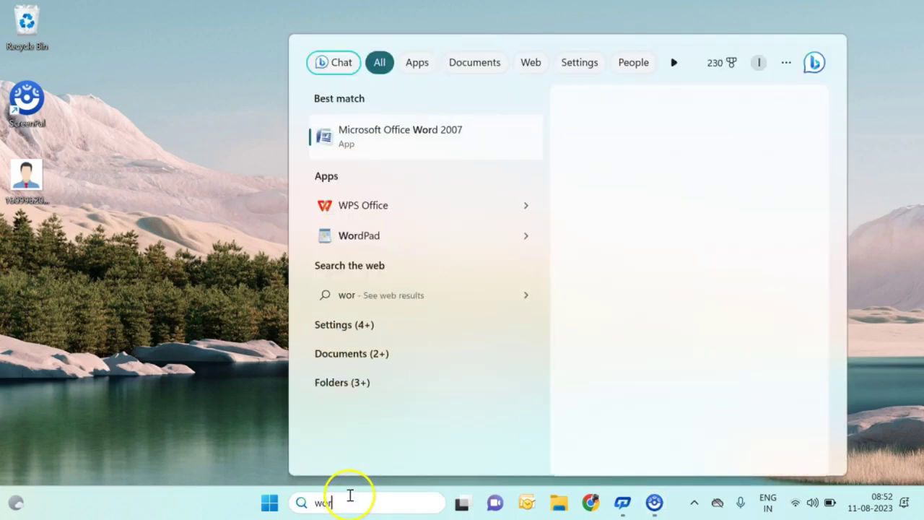
{"action": "type", "text": "d"}
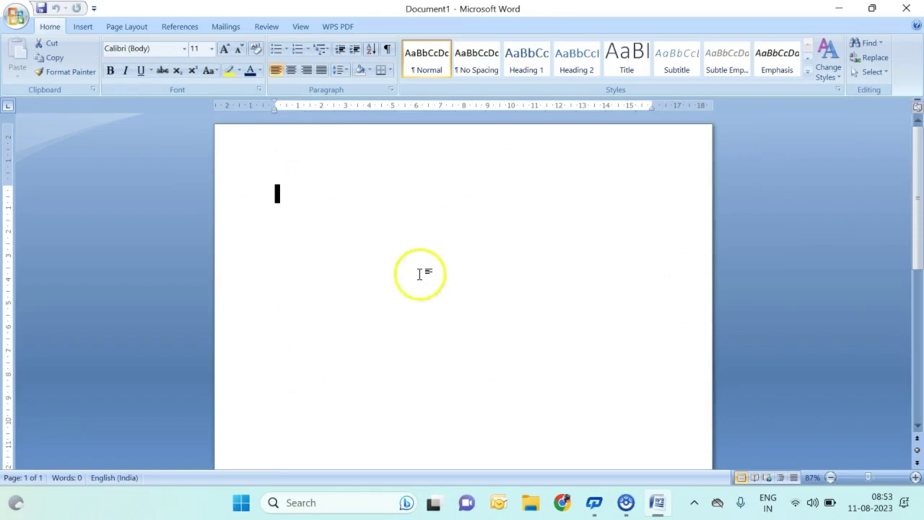
Draw a rectangle on the page for the card outline
{"action": "left_click", "coordinate": [82, 26]}
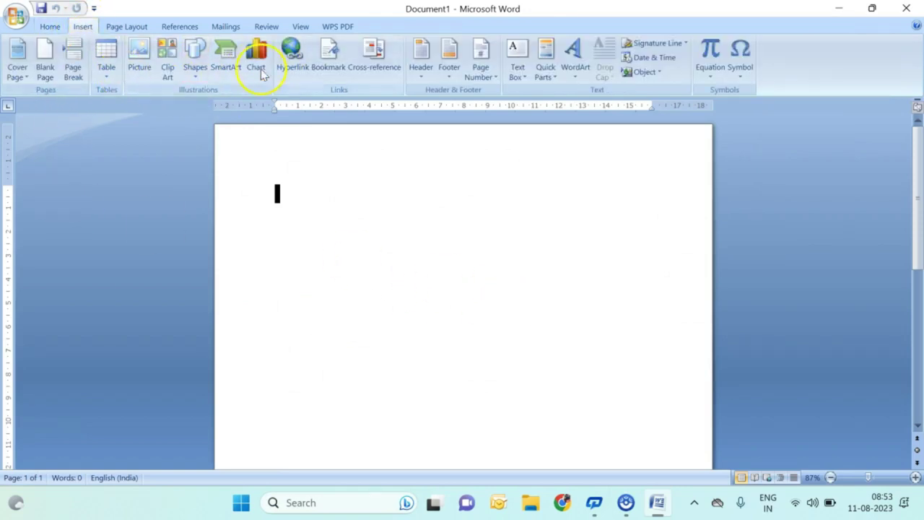
{"action": "left_click", "coordinate": [193, 77]}
{"action": "left_click", "coordinate": [231, 106]}
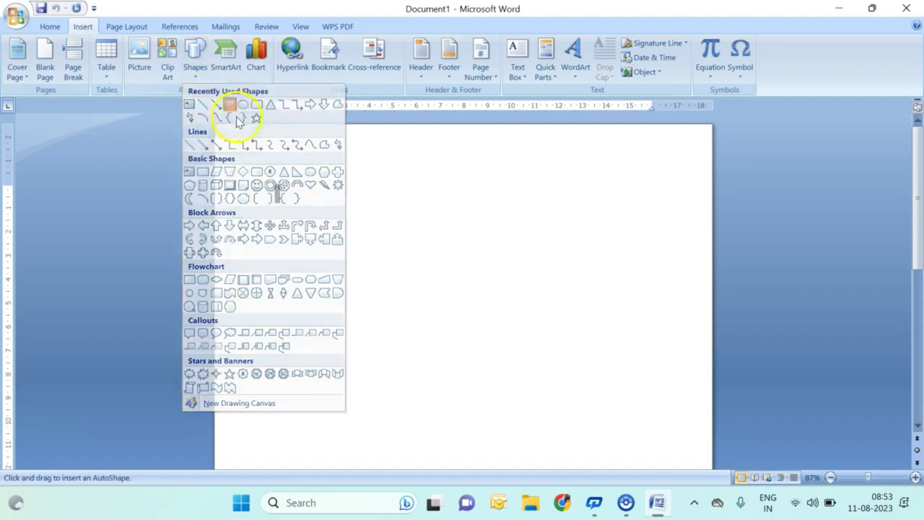
{"action": "left_click_drag", "start_coordinate": [270, 183], "coordinate": [584, 351]}
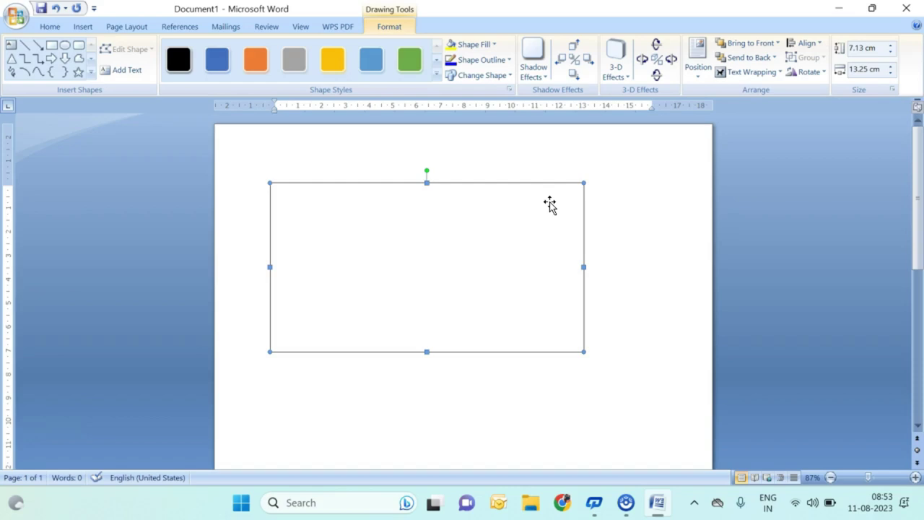
Resize the rectangle to 7.75 cm high by 11.56 cm wide and nudge it right and down
{"action": "left_click", "coordinate": [866, 49]}
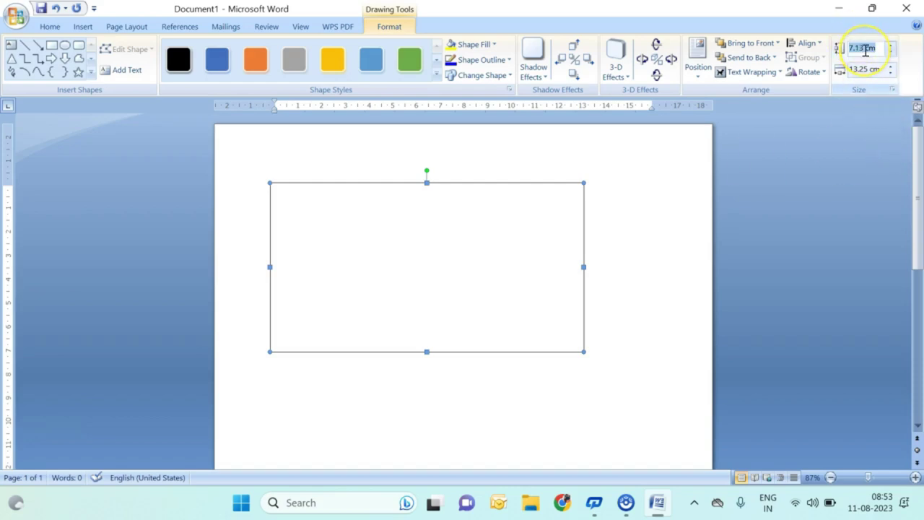
{"action": "type", "text": "7"}
{"action": "type", "text": "5"}
{"action": "key", "text": "Return"}
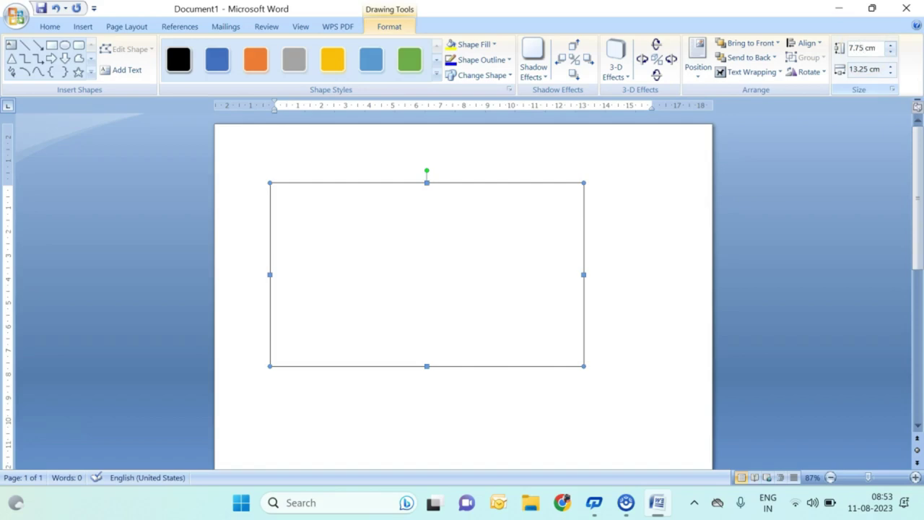
{"action": "left_click", "coordinate": [865, 70]}
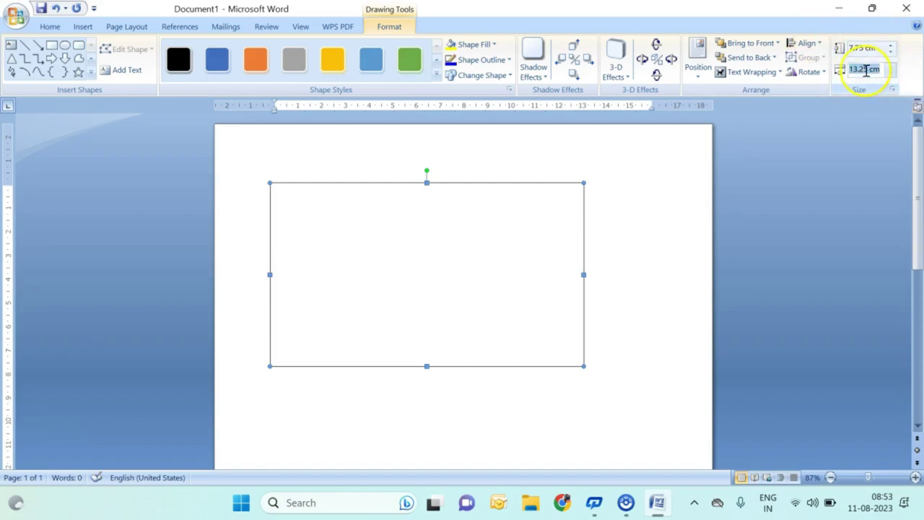
{"action": "type", "text": "11.56"}
{"action": "key", "text": "Return"}
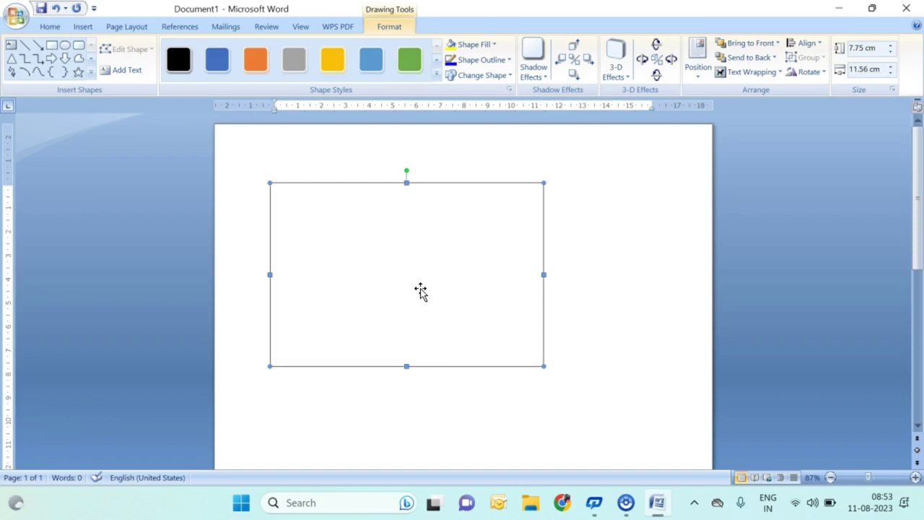
{"action": "left_click_drag", "start_coordinate": [420, 288], "coordinate": [456, 305]}
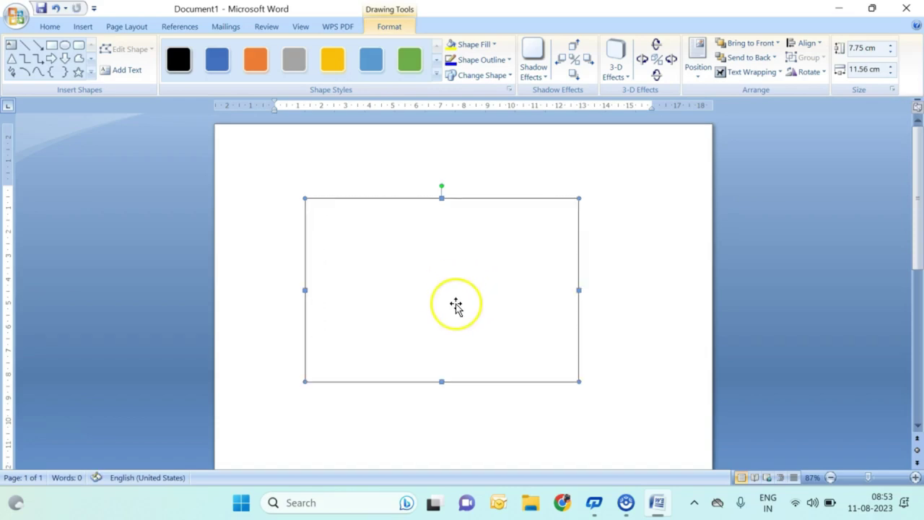
Draw a thin text box across the top edge of the card rectangle
{"action": "left_click", "coordinate": [83, 26]}
{"action": "left_click", "coordinate": [195, 56]}
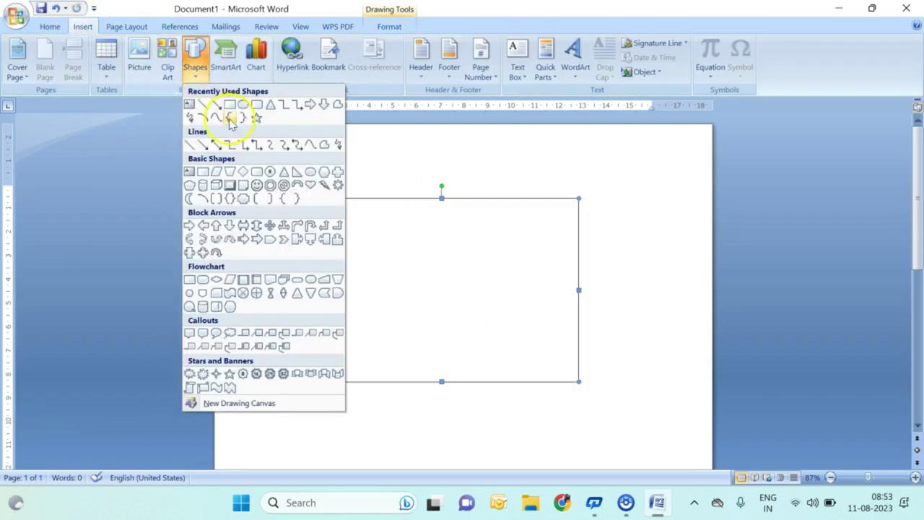
{"action": "left_click", "coordinate": [189, 105]}
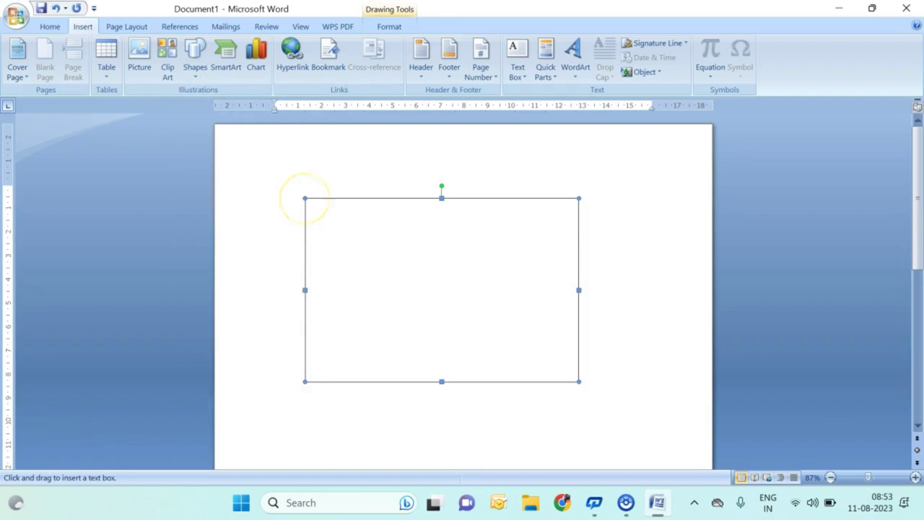
{"action": "mouse_move", "coordinate": [305, 200]}
{"action": "left_mouse_down"}
{"action": "mouse_move", "coordinate": [563, 244]}
{"action": "mouse_move", "coordinate": [579, 234]}
{"action": "left_mouse_up"}
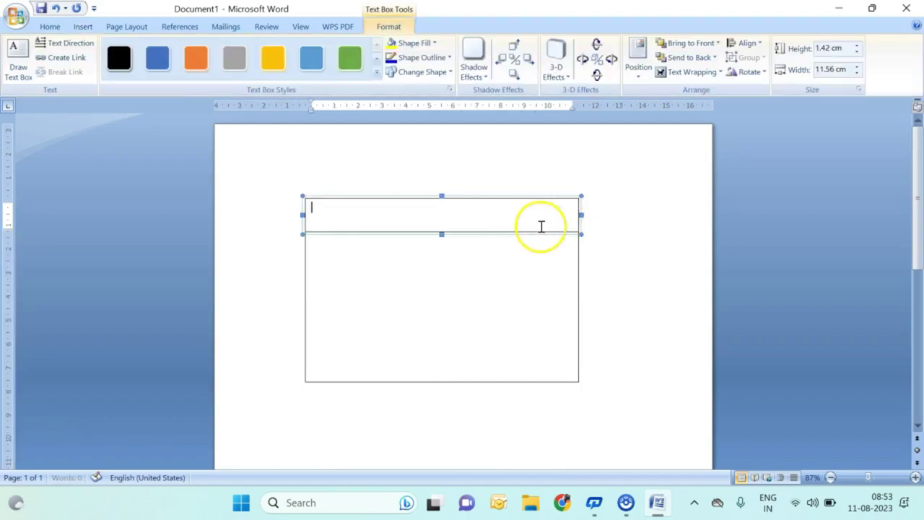
Copy the top strip down to the rectangle's bottom edge
{"action": "left_click", "coordinate": [301, 216]}
{"action": "left_click", "coordinate": [313, 214]}
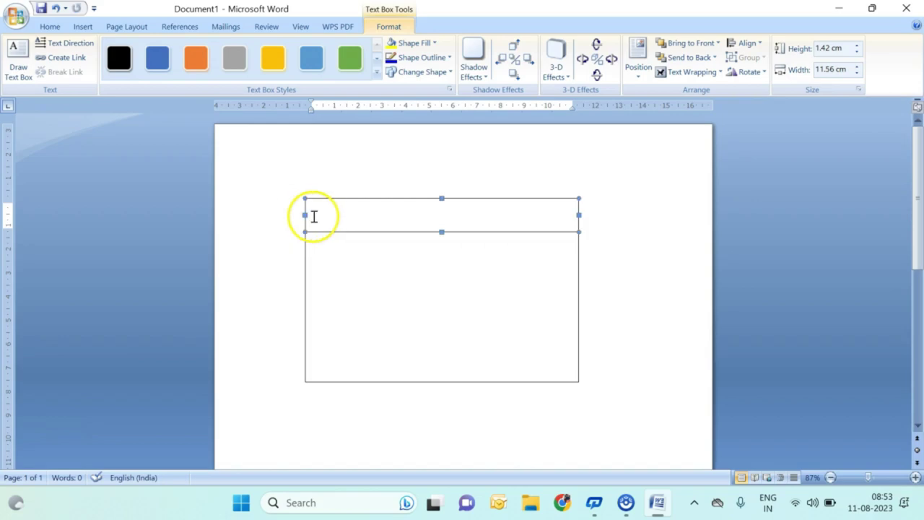
{"action": "left_click", "coordinate": [400, 233]}
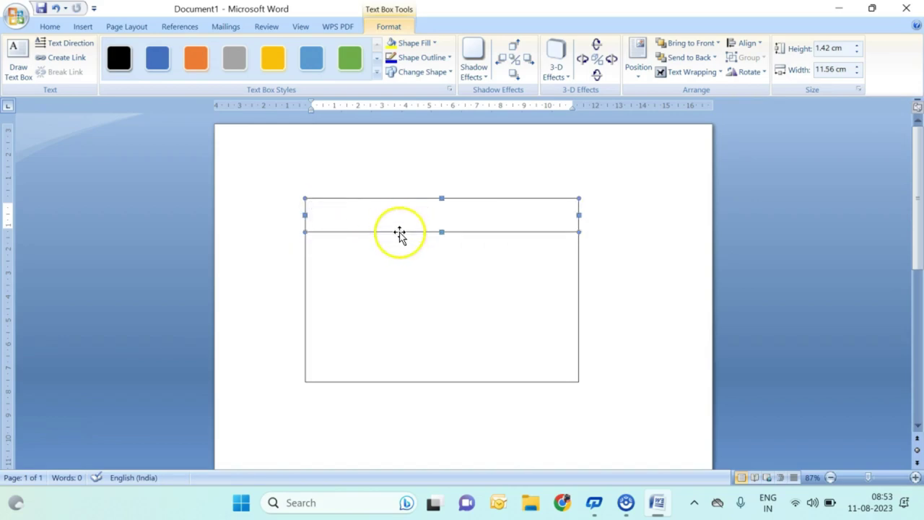
{"action": "left_click_drag", "start_coordinate": [404, 235], "coordinate": [402, 382]}
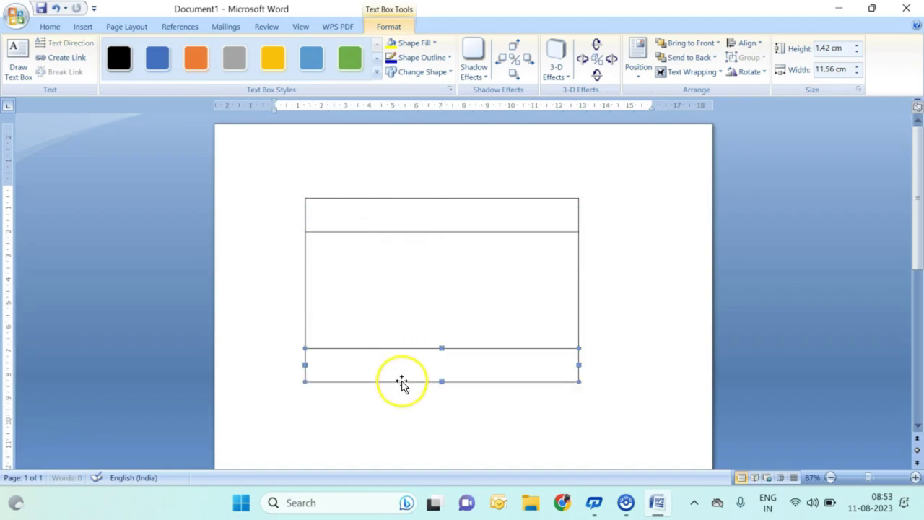
{"action": "left_click", "coordinate": [633, 278]}
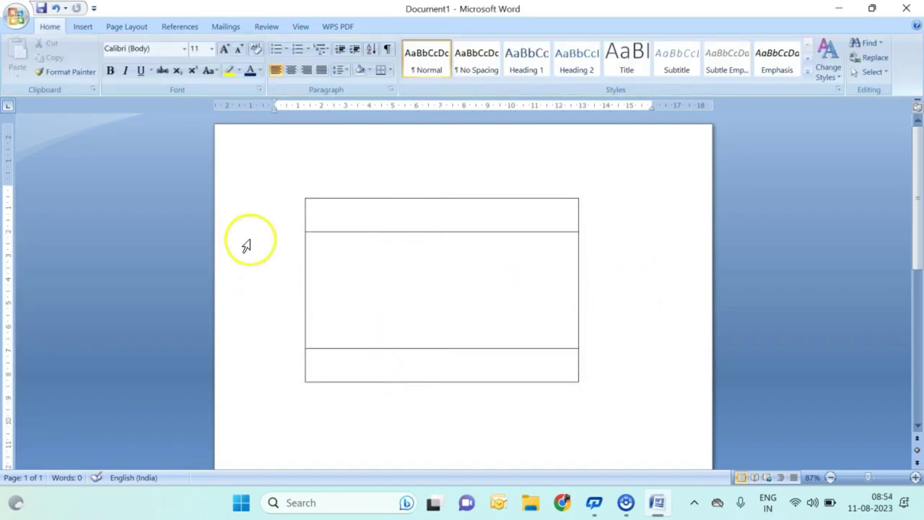
Type 'ADM PUBLIC SCHOOL' in the top strip and set it in the Algerian font
{"action": "left_click", "coordinate": [370, 219]}
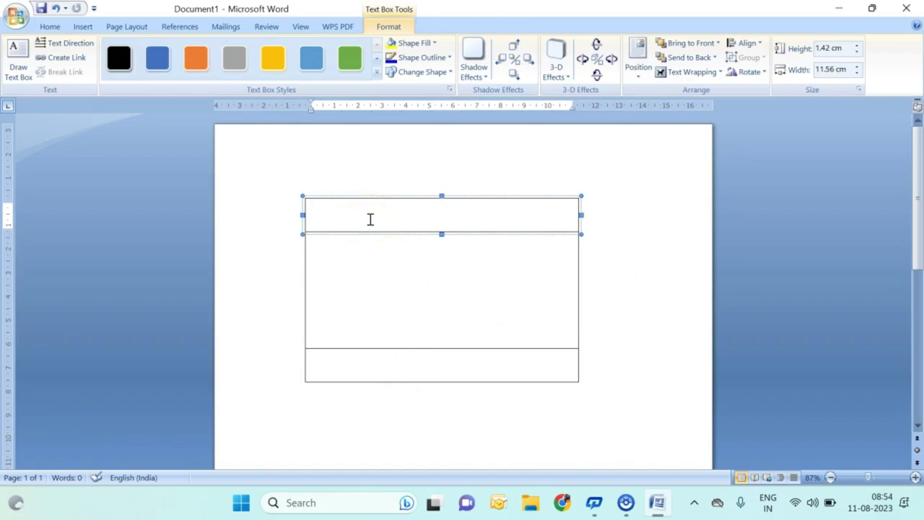
{"action": "type", "text": "ADM PUBLIC SCHOOL"}
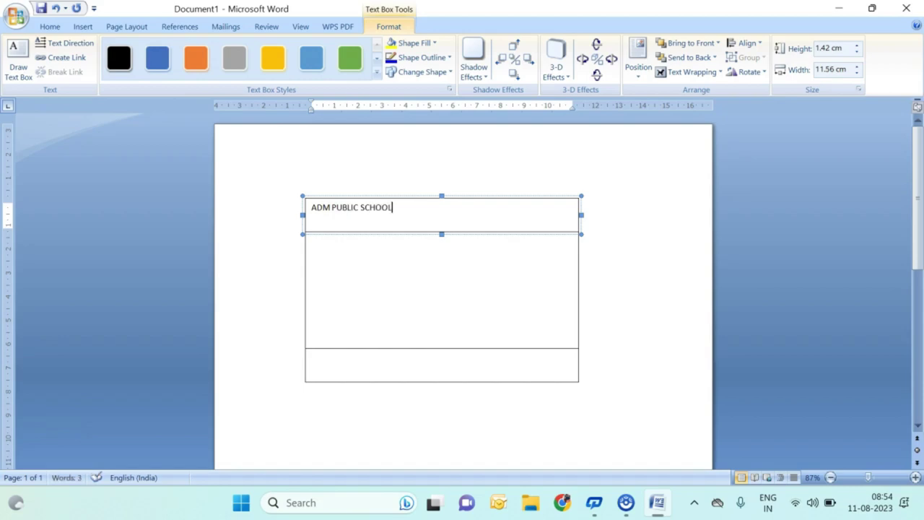
{"action": "left_click_drag", "start_coordinate": [423, 213], "coordinate": [303, 208]}
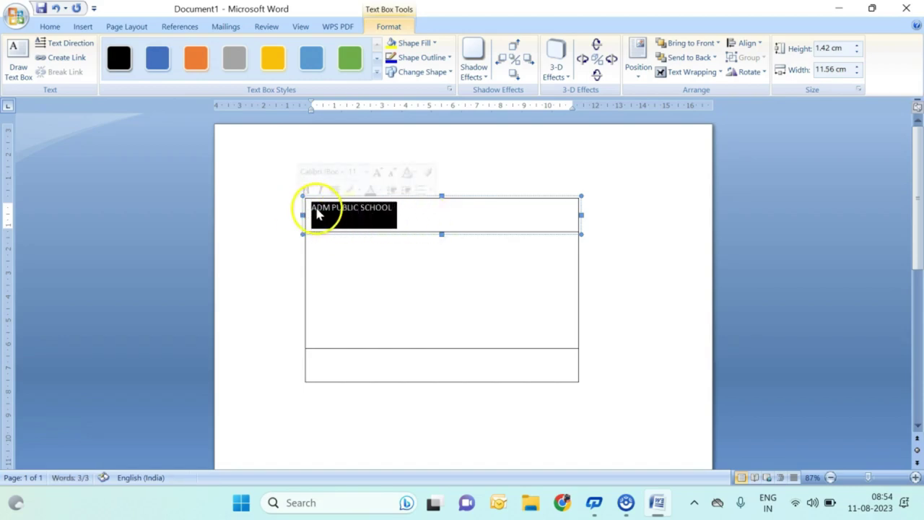
{"action": "left_click", "coordinate": [49, 27]}
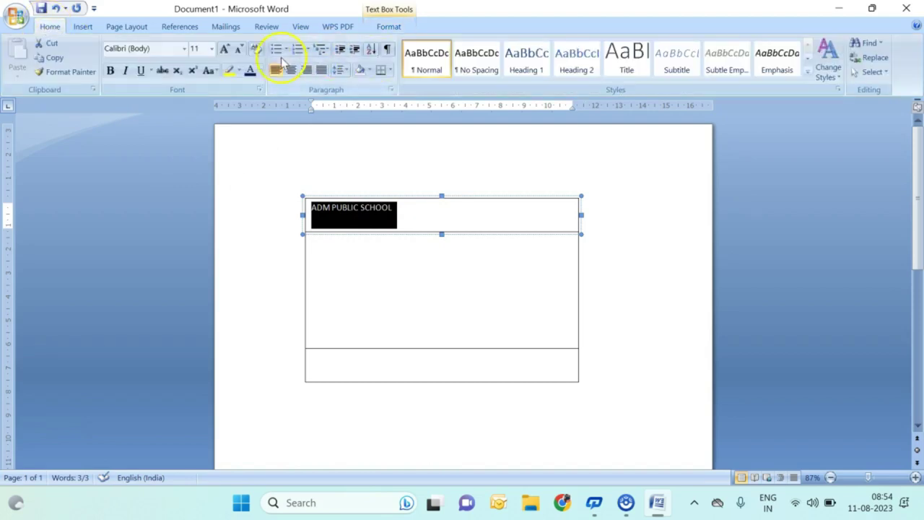
{"action": "left_click", "coordinate": [185, 48]}
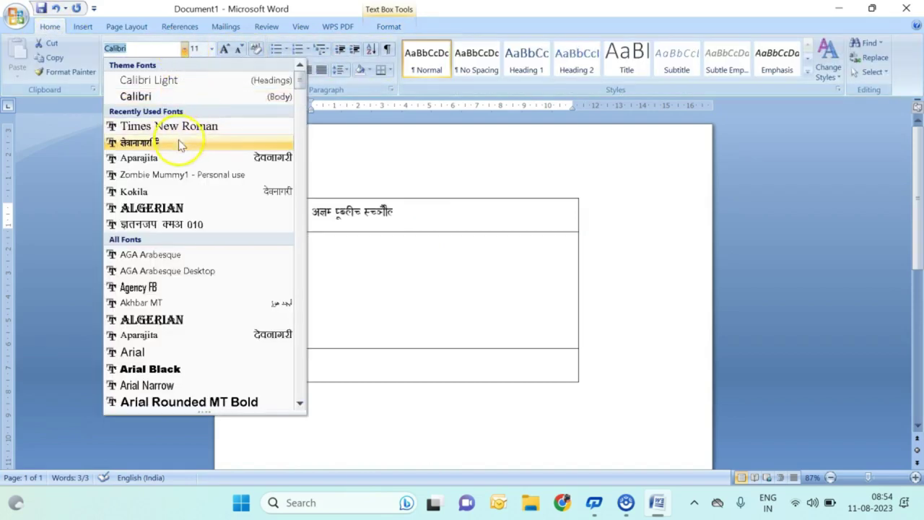
{"action": "left_click", "coordinate": [180, 208]}
Make the school name size 22, centred, bold and yellow
{"action": "left_click", "coordinate": [229, 51]}
{"action": "left_click", "coordinate": [230, 50]}
{"action": "left_click", "coordinate": [229, 51]}
{"action": "left_click", "coordinate": [225, 49]}
{"action": "left_click", "coordinate": [225, 49]}
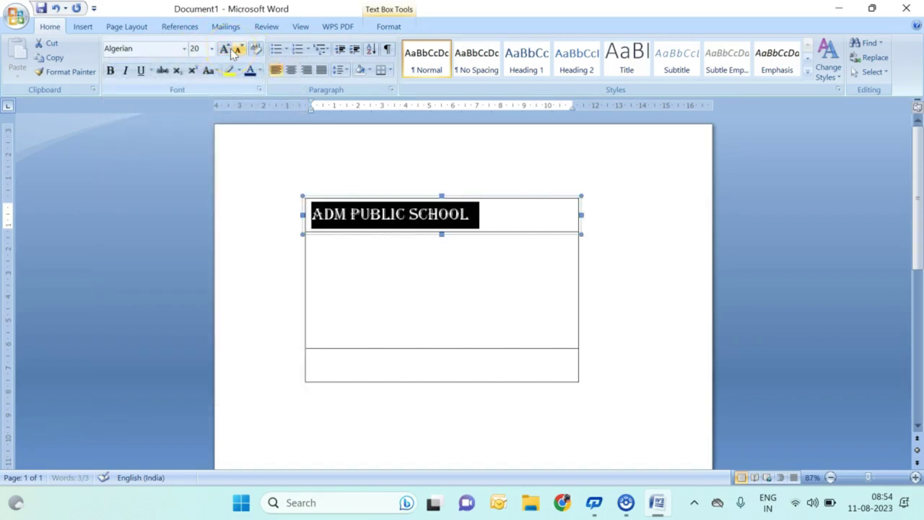
{"action": "left_click", "coordinate": [291, 71]}
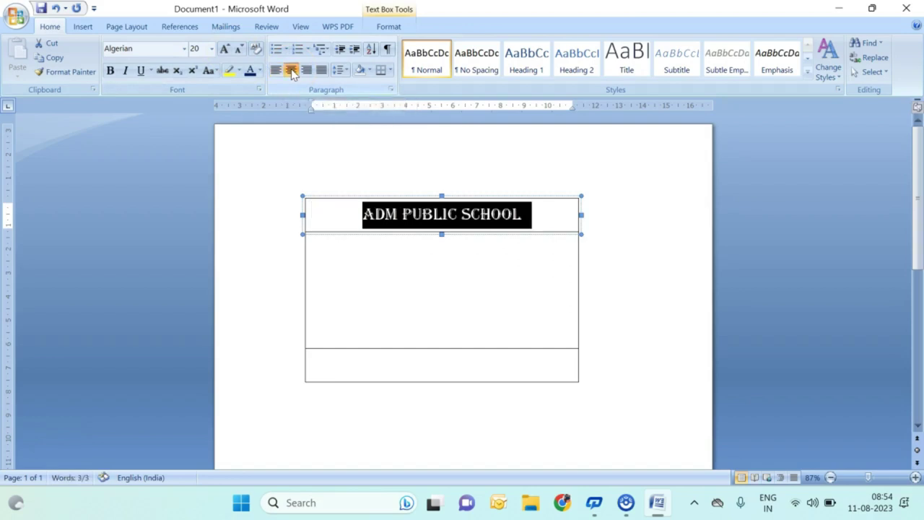
{"action": "left_click", "coordinate": [225, 50]}
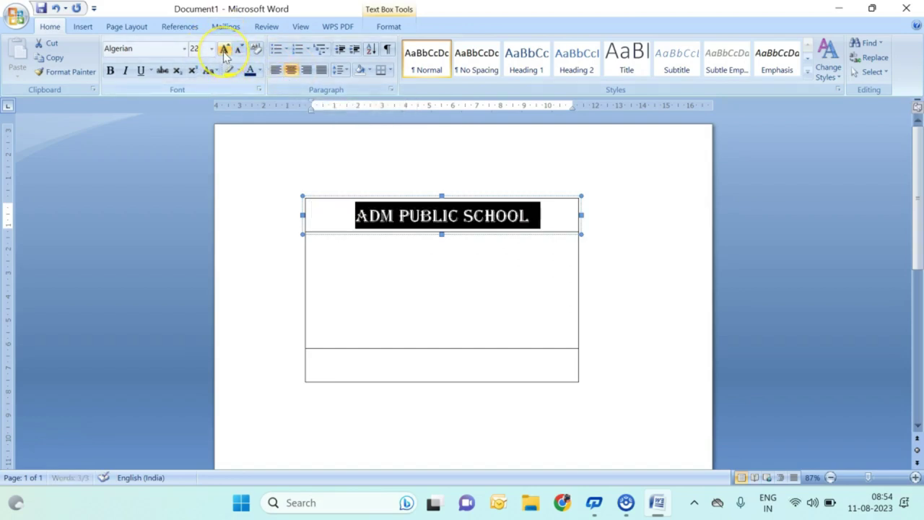
{"action": "left_click", "coordinate": [110, 71]}
{"action": "left_click", "coordinate": [260, 71]}
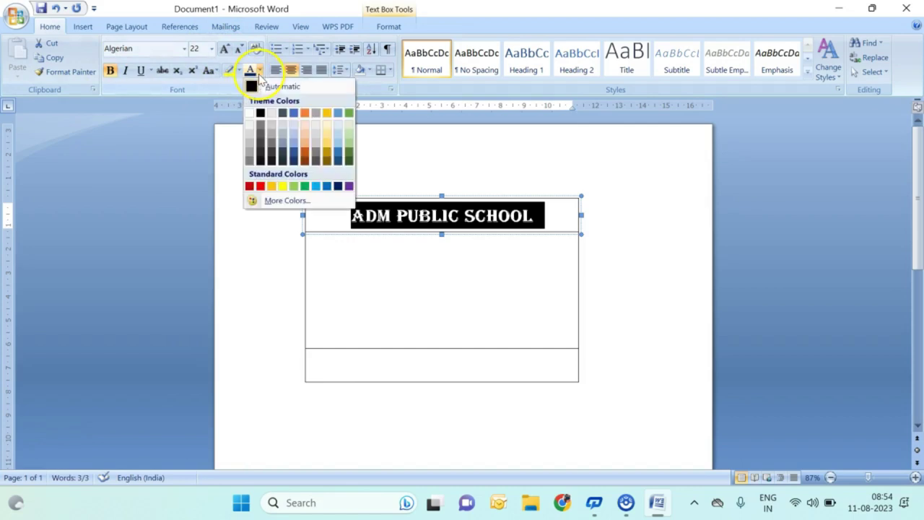
{"action": "left_click", "coordinate": [282, 186]}
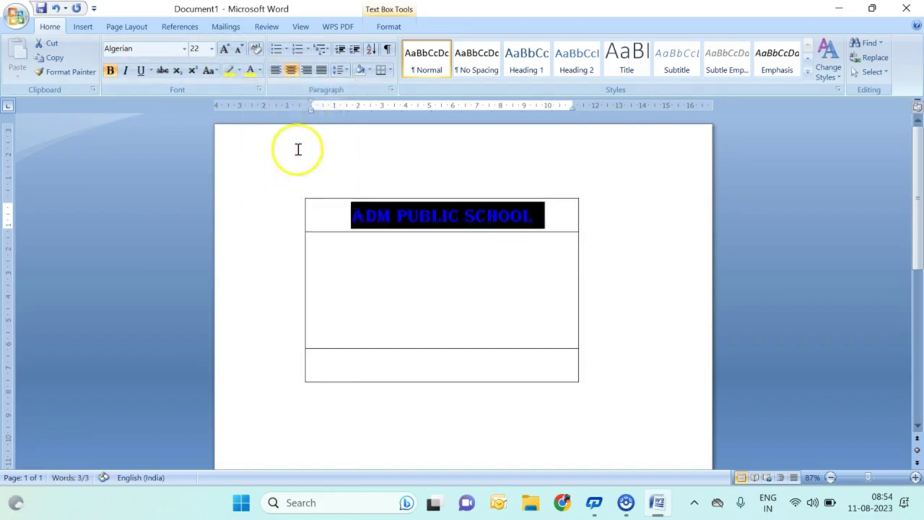
Fill the header text box with dark blue
{"action": "left_click", "coordinate": [325, 233]}
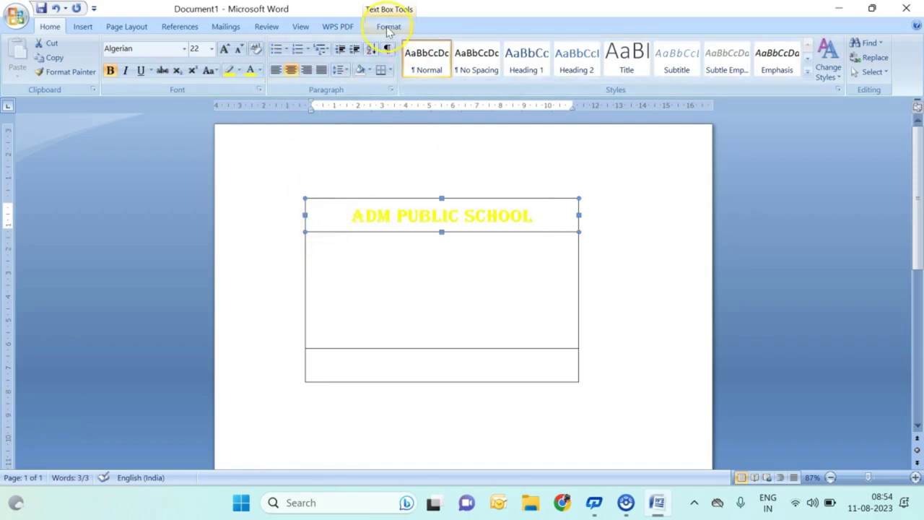
{"action": "left_click", "coordinate": [389, 27]}
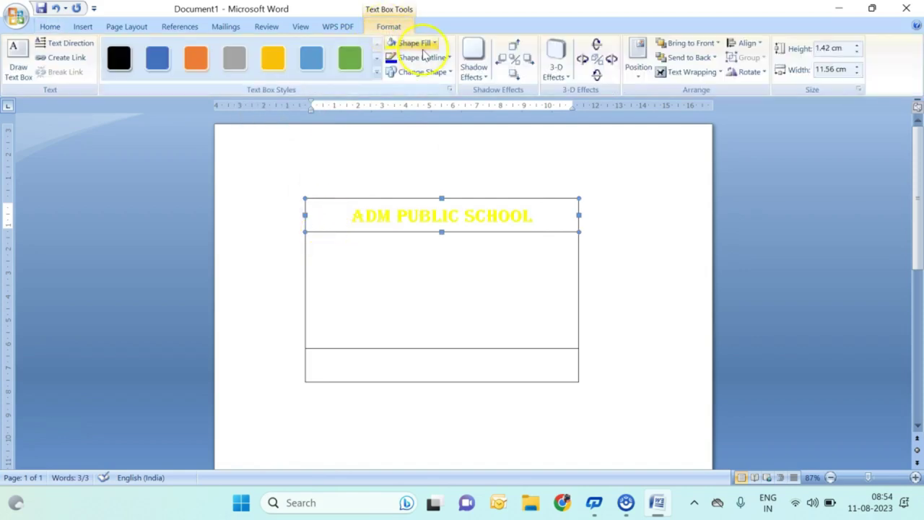
{"action": "left_click", "coordinate": [415, 43]}
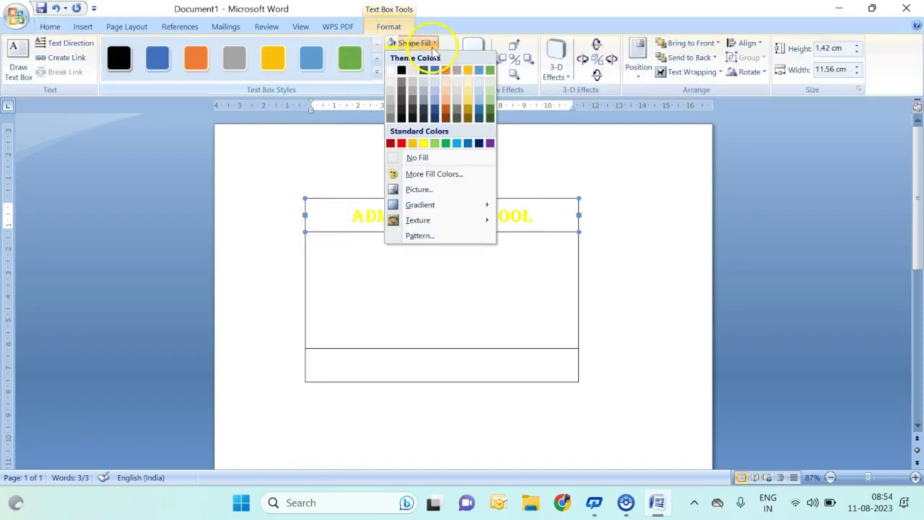
{"action": "left_click", "coordinate": [478, 145]}
Reselect the header title and bring it to size 26
{"action": "triple_click", "coordinate": [426, 219]}
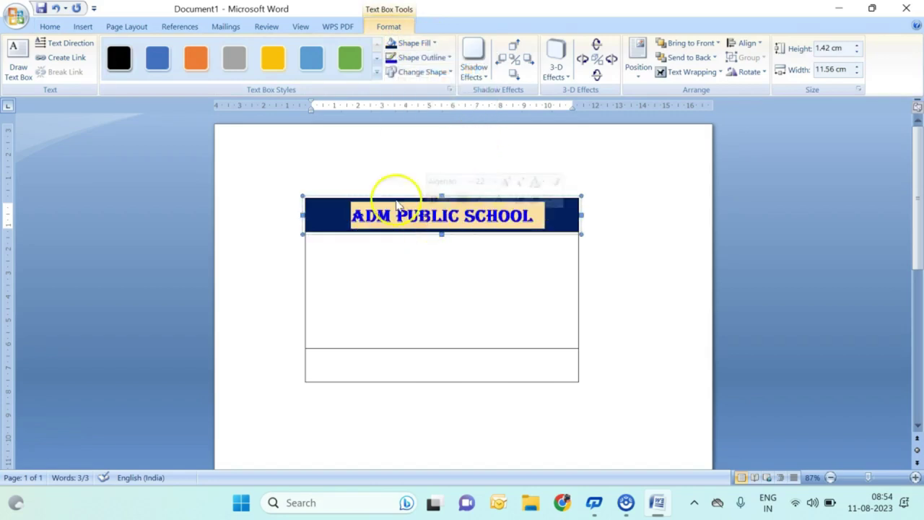
{"action": "left_click", "coordinate": [50, 26]}
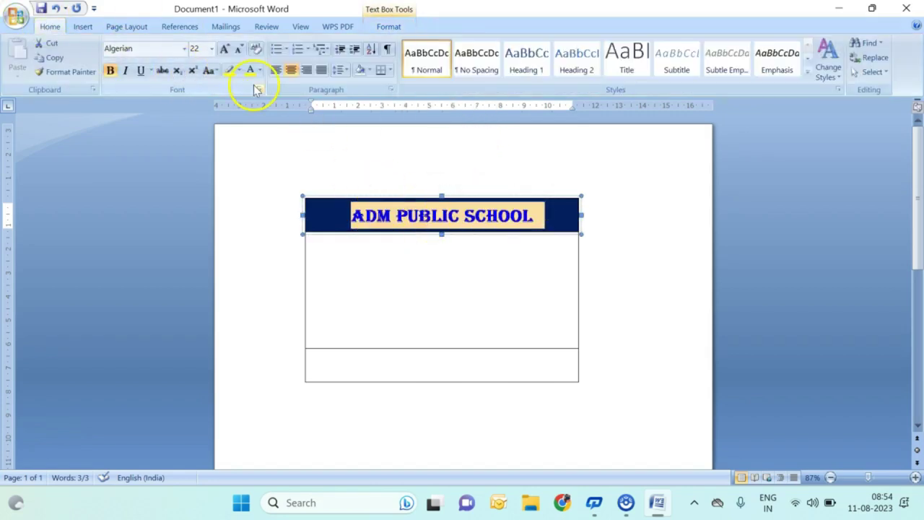
{"action": "left_click", "coordinate": [237, 49]}
{"action": "left_click", "coordinate": [224, 49]}
{"action": "left_click", "coordinate": [225, 48]}
{"action": "left_click", "coordinate": [224, 48]}
{"action": "left_click", "coordinate": [165, 173]}
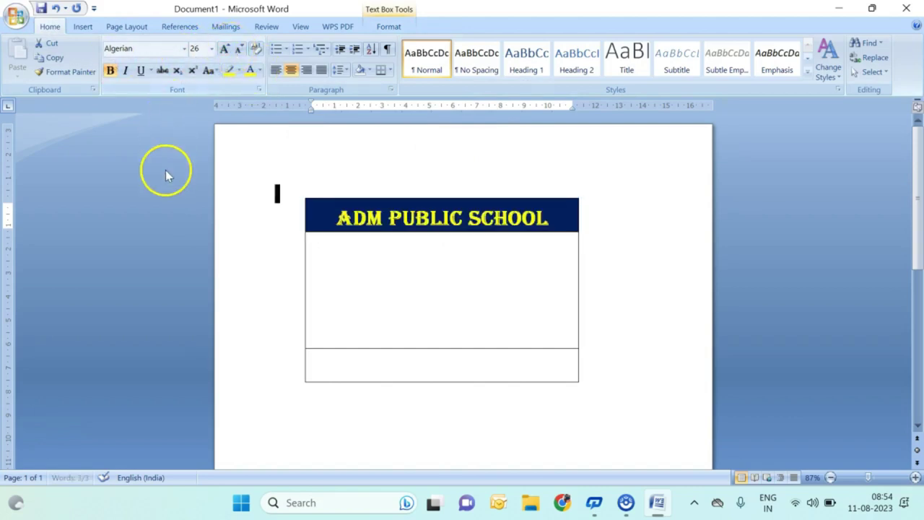
{"action": "double_click", "coordinate": [165, 173]}
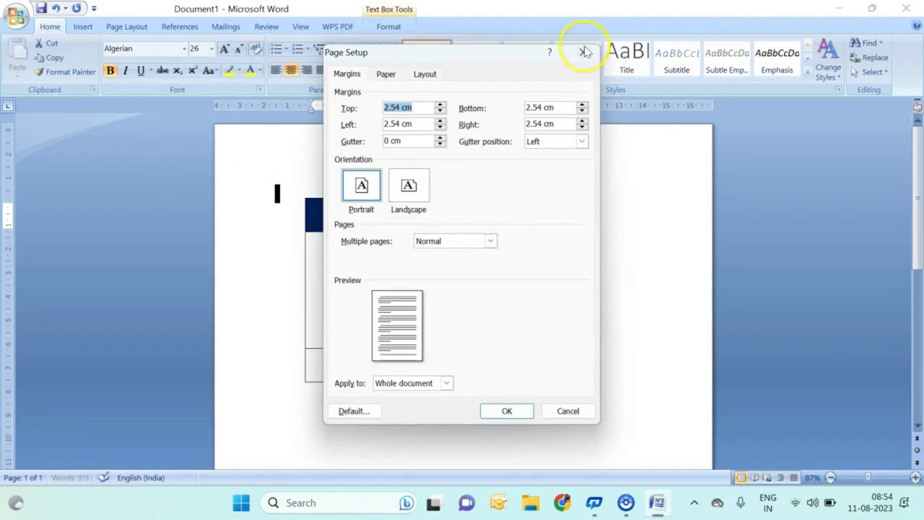
Type the school's postal address, then its phone number and e-mail, into the bottom strip
{"action": "left_click", "coordinate": [584, 52]}
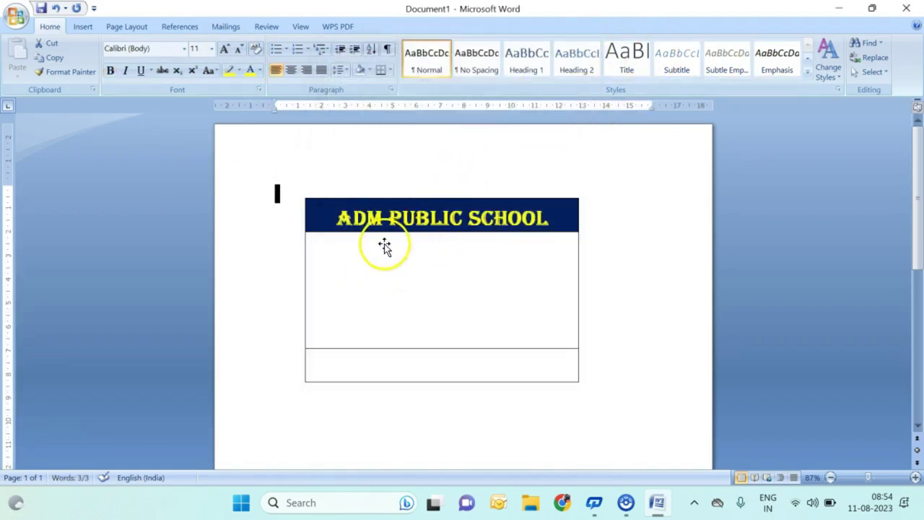
{"action": "left_click", "coordinate": [354, 369]}
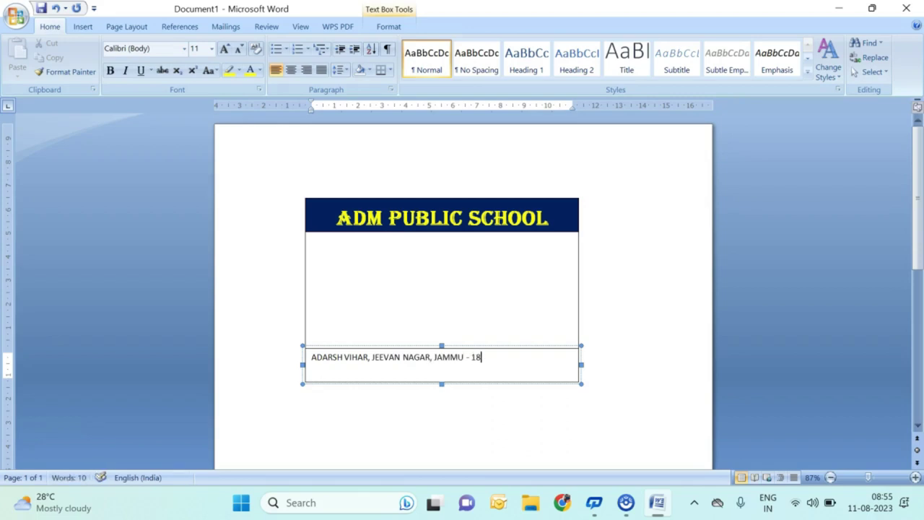
{"action": "type", "text": "XXXXX"}
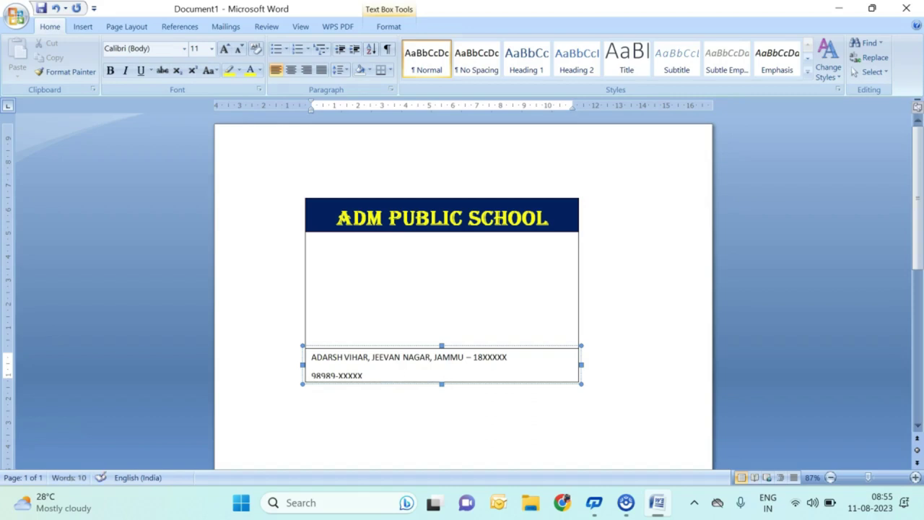
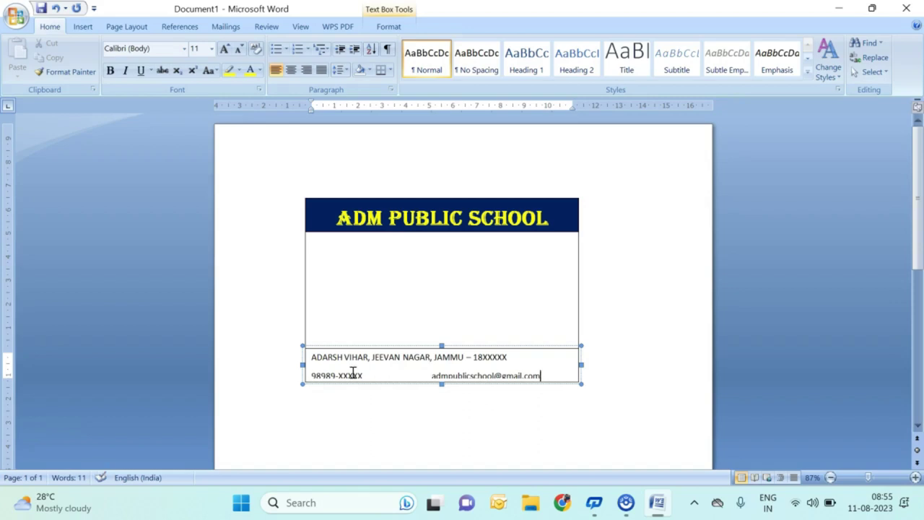
{"action": "key", "text": "ctrl+a"}
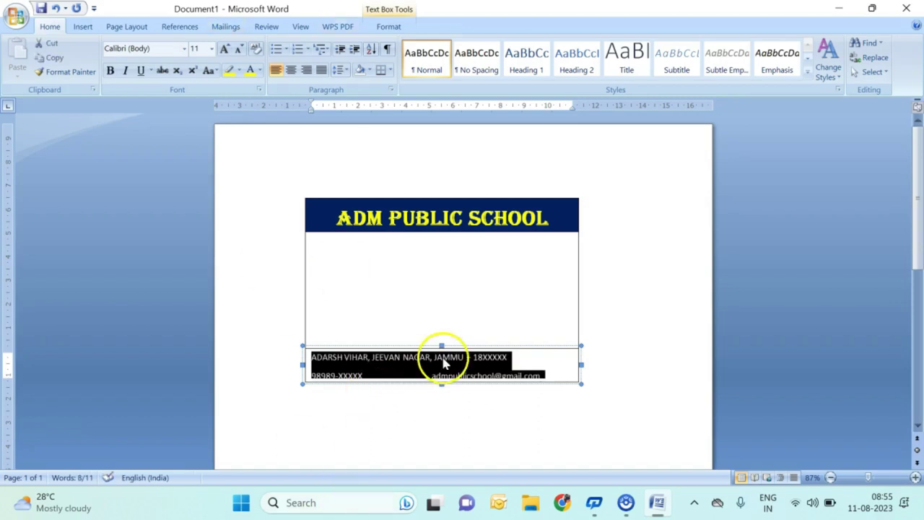
Remove the space after the address line, centre the footer, and delete extra spaces before the e-mail
{"action": "left_click", "coordinate": [340, 70]}
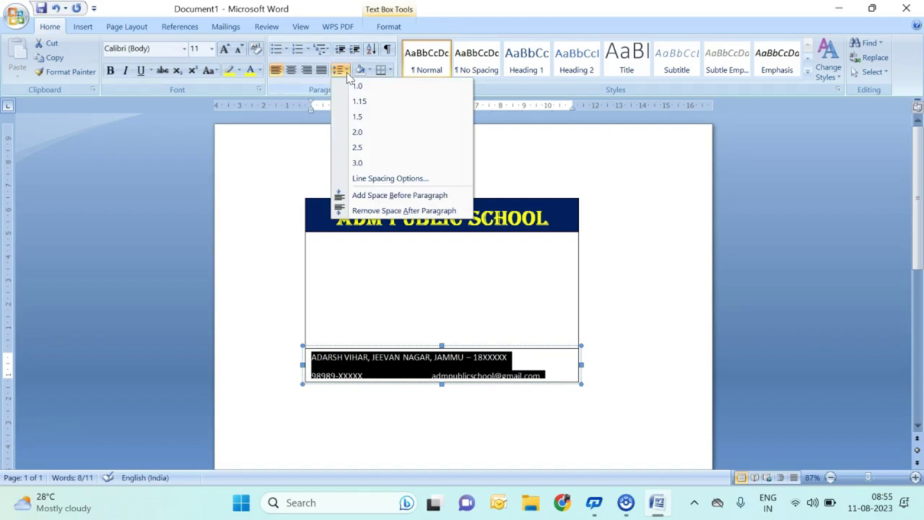
{"action": "left_click", "coordinate": [383, 210]}
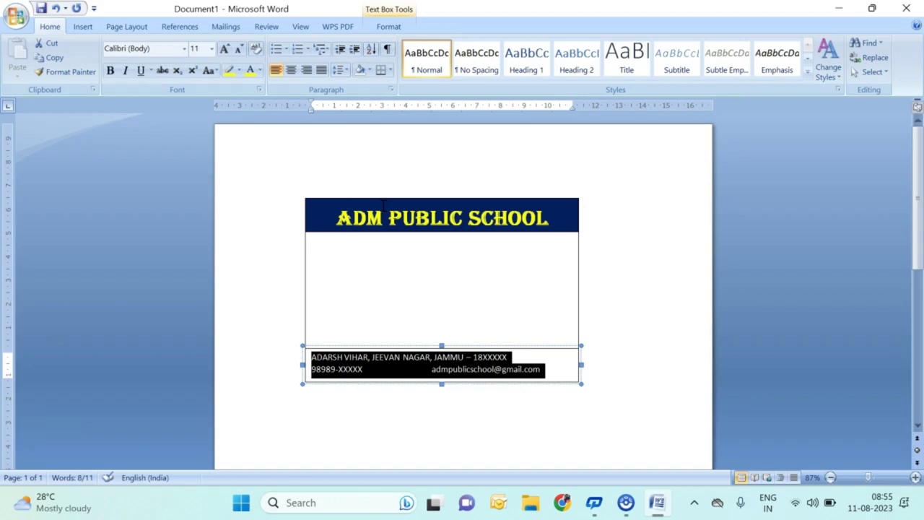
{"action": "left_click", "coordinate": [292, 69]}
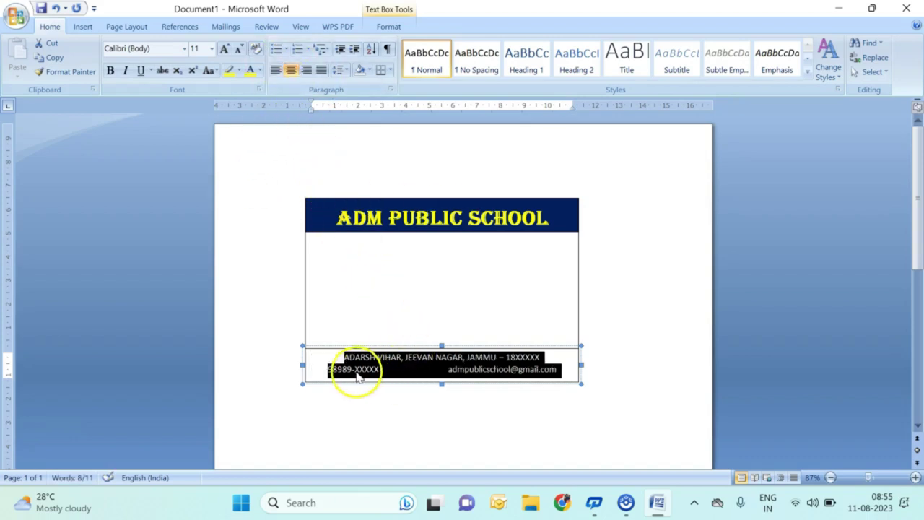
{"action": "left_click", "coordinate": [418, 371]}
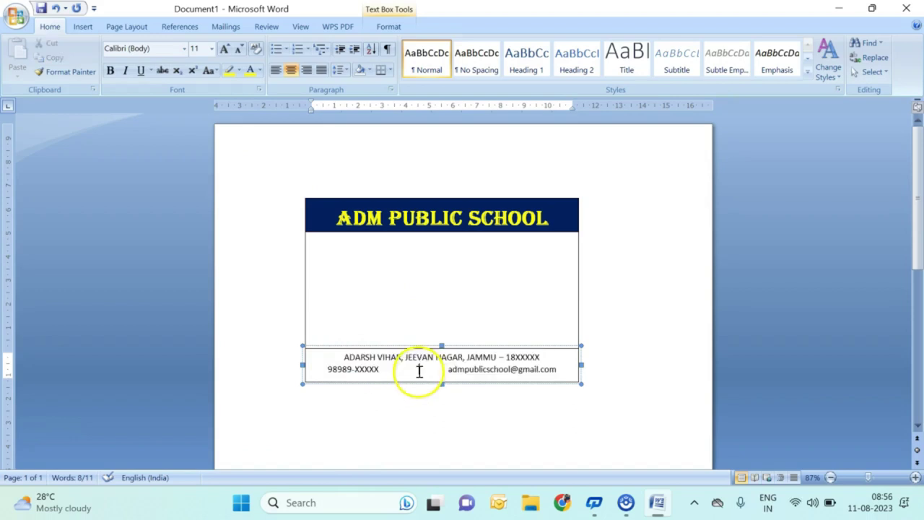
{"action": "key", "text": "Delete"}
{"action": "key", "text": "Delete"}
{"action": "key", "text": "Delete"}
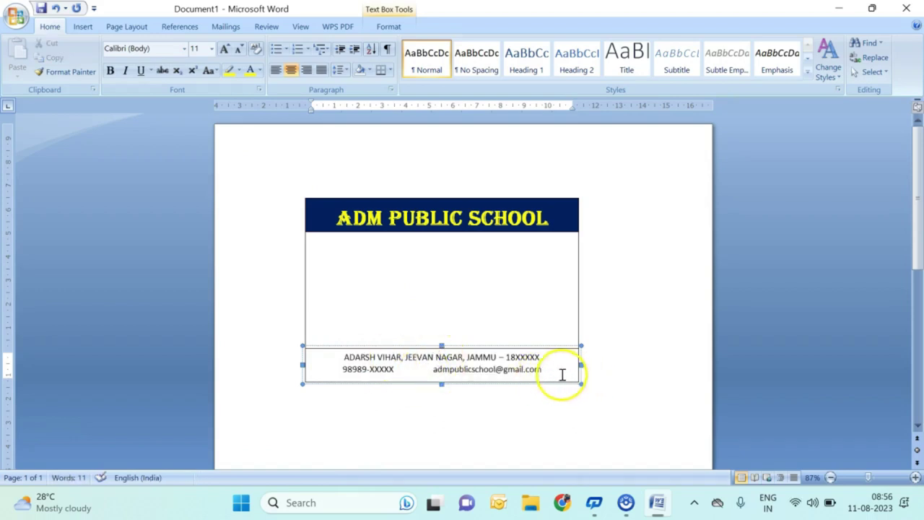
Set both footer lines to bold Times New Roman size 11 in yellow
{"action": "left_click_drag", "start_coordinate": [561, 373], "coordinate": [311, 361]}
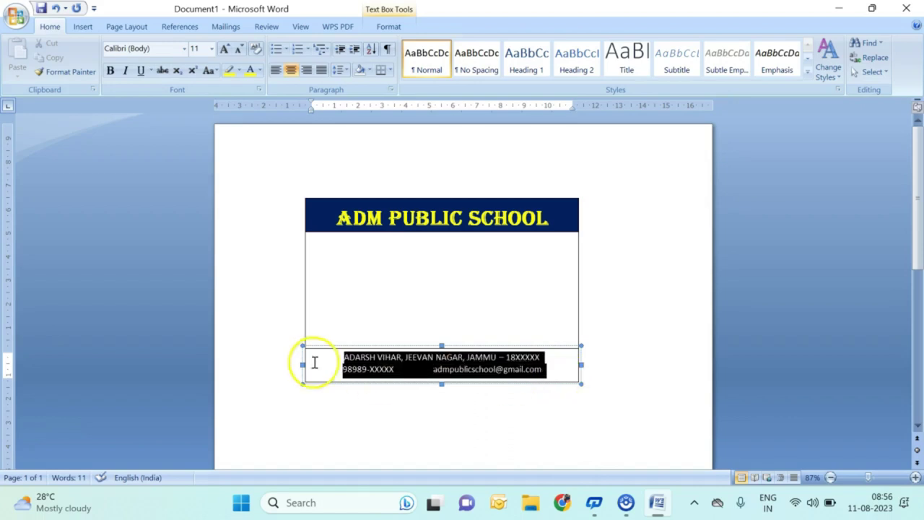
{"action": "left_click", "coordinate": [184, 49]}
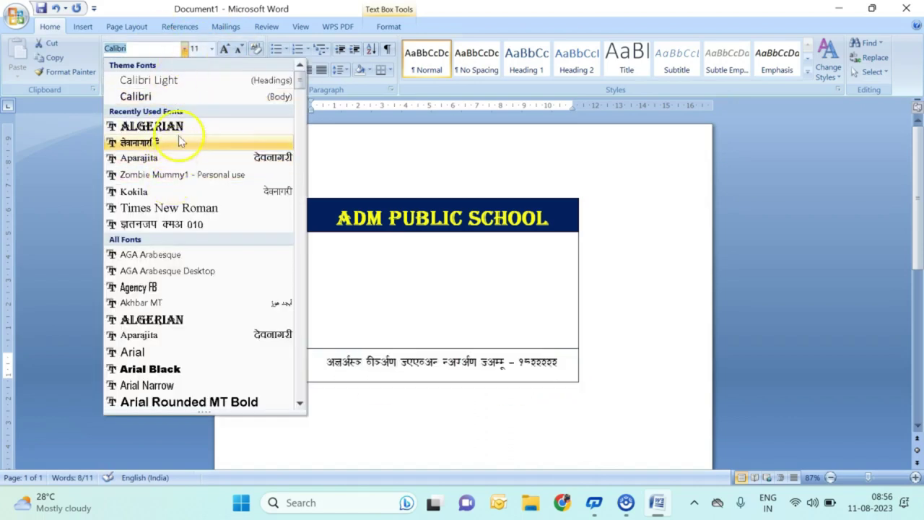
{"action": "left_click", "coordinate": [185, 211]}
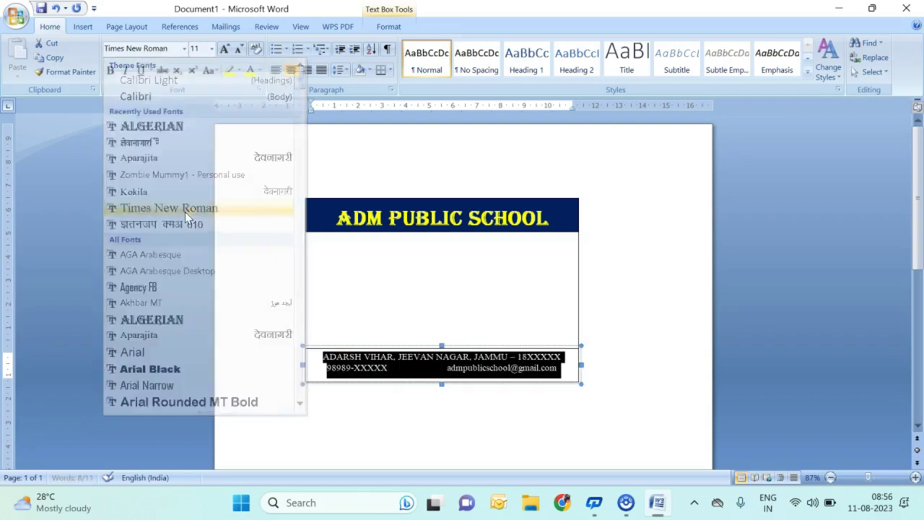
{"action": "left_click", "coordinate": [110, 72]}
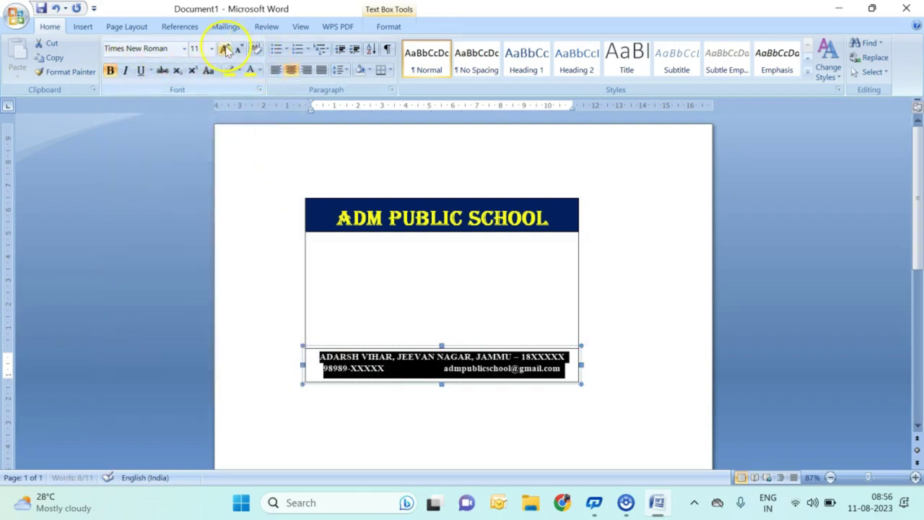
{"action": "left_click", "coordinate": [225, 49]}
{"action": "left_click", "coordinate": [239, 51]}
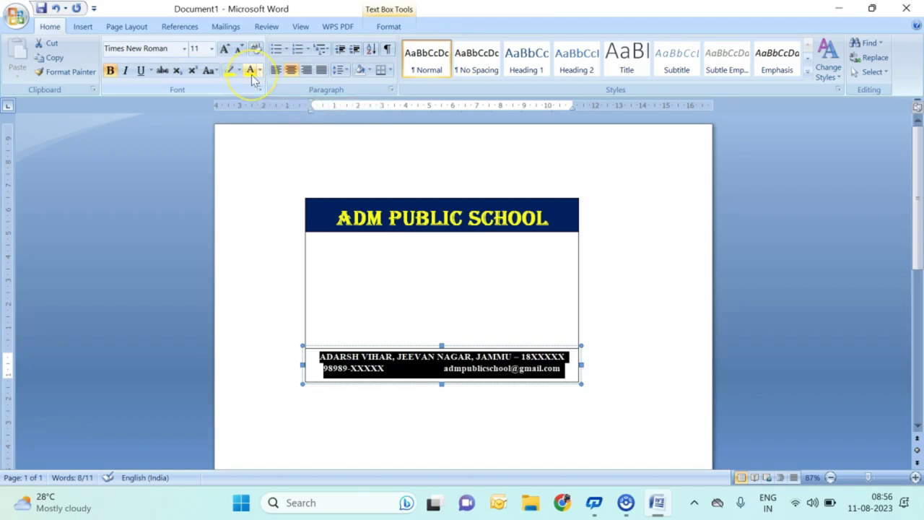
{"action": "left_click", "coordinate": [252, 75]}
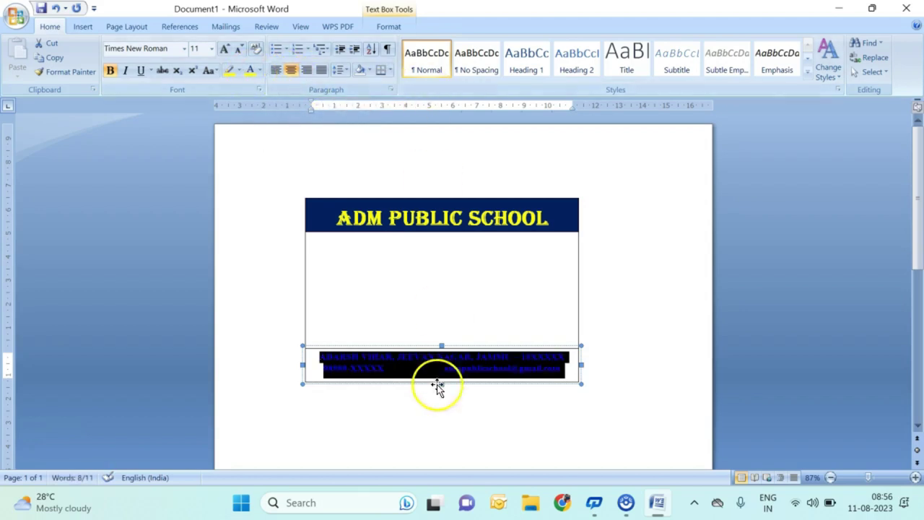
{"action": "left_click", "coordinate": [312, 384]}
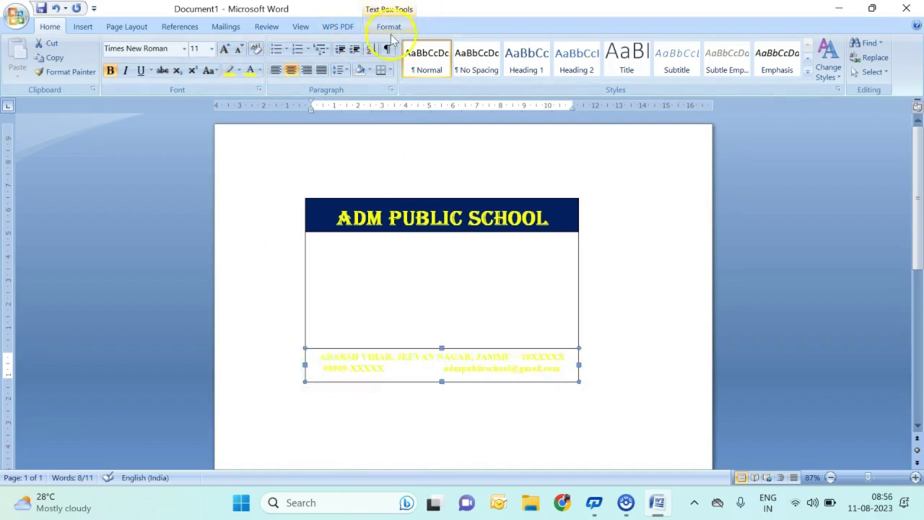
Fill the footer text box with dark navy blue to match the header
{"action": "left_click", "coordinate": [390, 27]}
{"action": "left_click", "coordinate": [430, 44]}
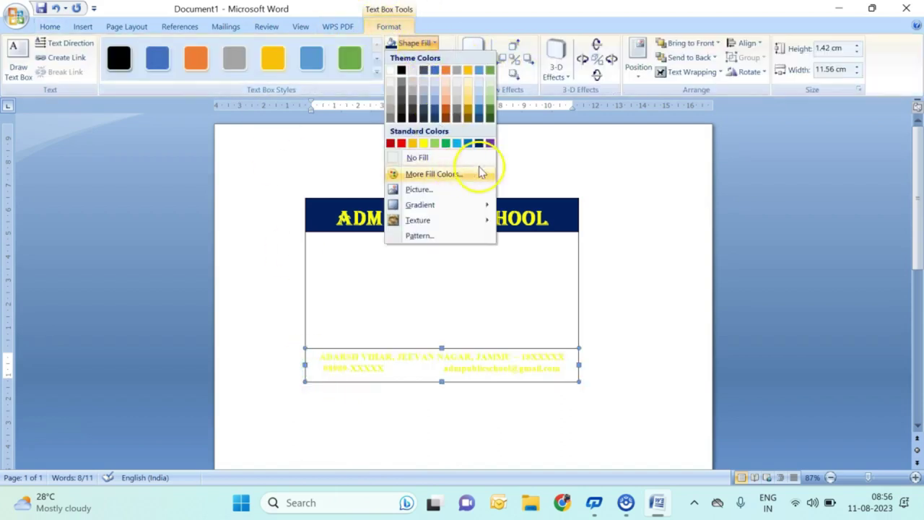
{"action": "left_click", "coordinate": [479, 143]}
{"action": "left_click", "coordinate": [647, 221]}
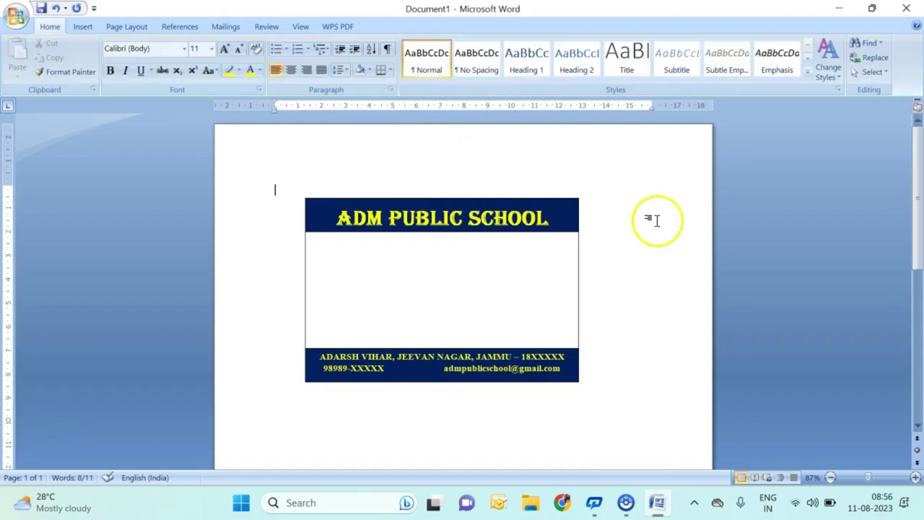
Lower the footer box's top edge slightly to shorten it, then check the header box
{"action": "left_click", "coordinate": [428, 349]}
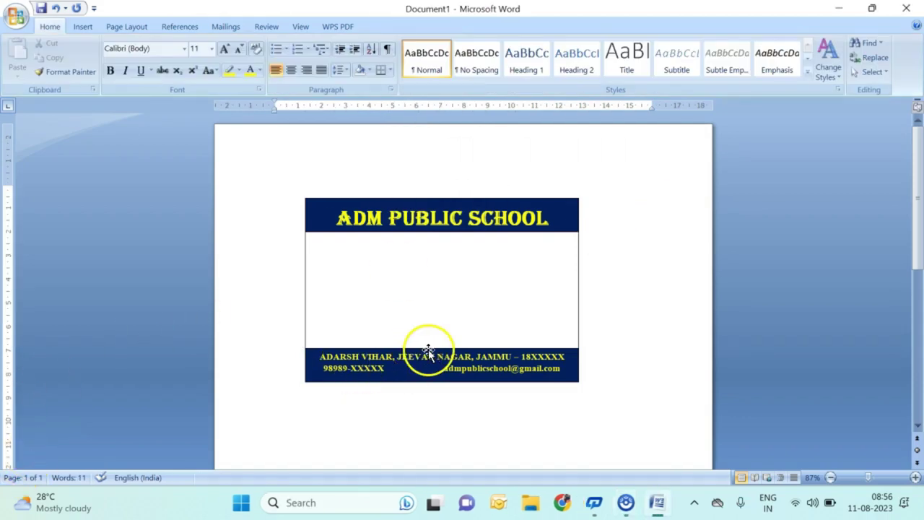
{"action": "left_click", "coordinate": [430, 350]}
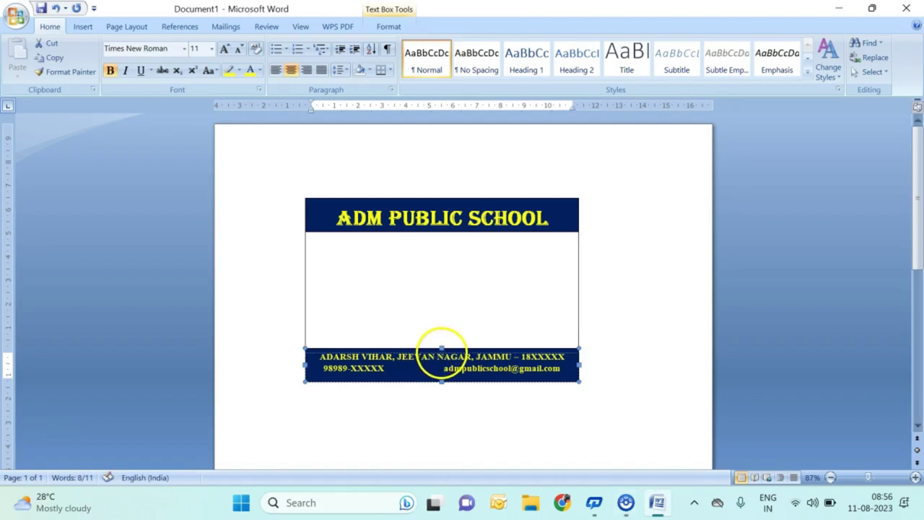
{"action": "left_click_drag", "start_coordinate": [441, 349], "coordinate": [441, 354]}
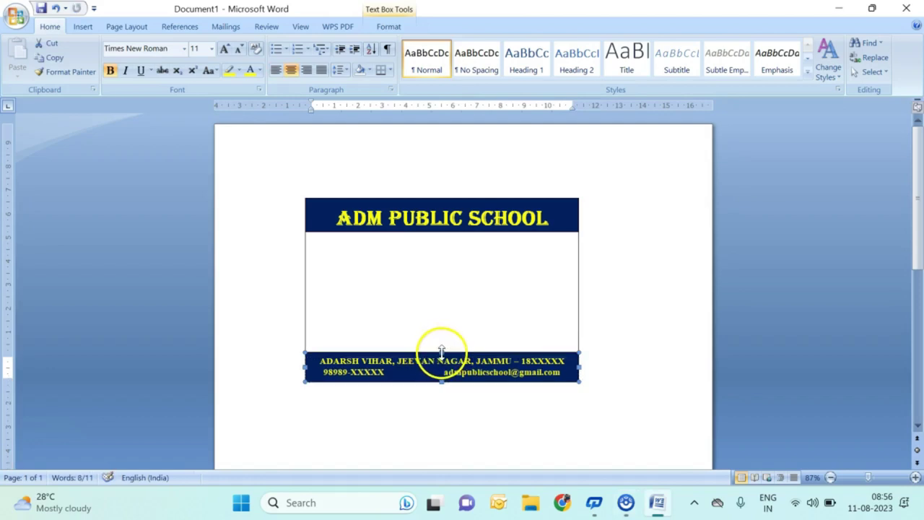
{"action": "left_click", "coordinate": [553, 218]}
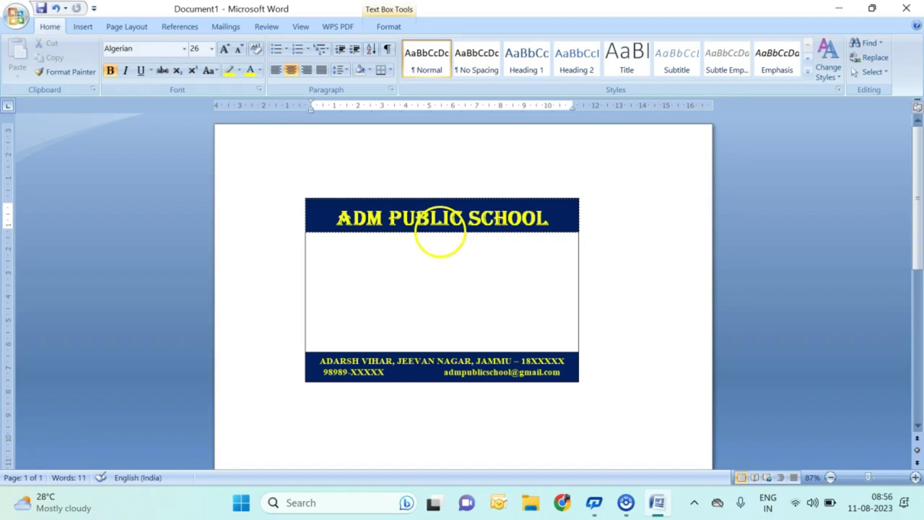
{"action": "left_click", "coordinate": [439, 231]}
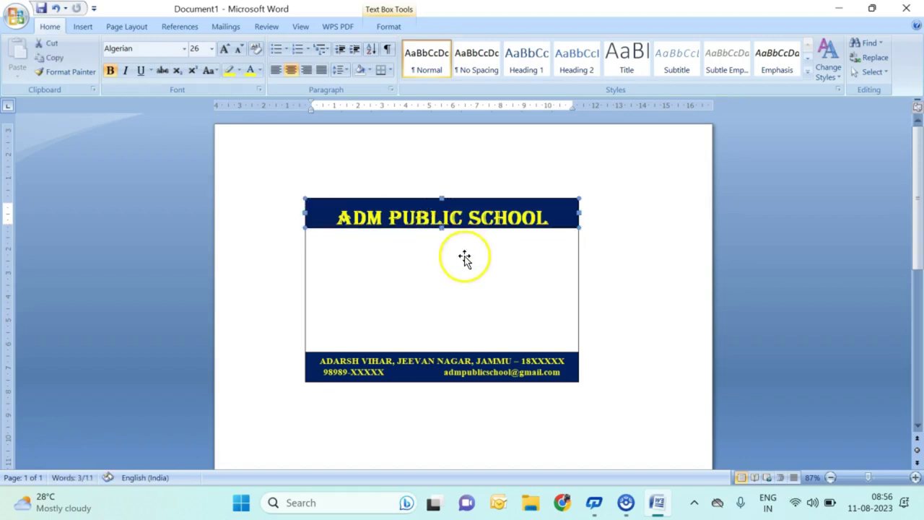
{"action": "left_click", "coordinate": [320, 211]}
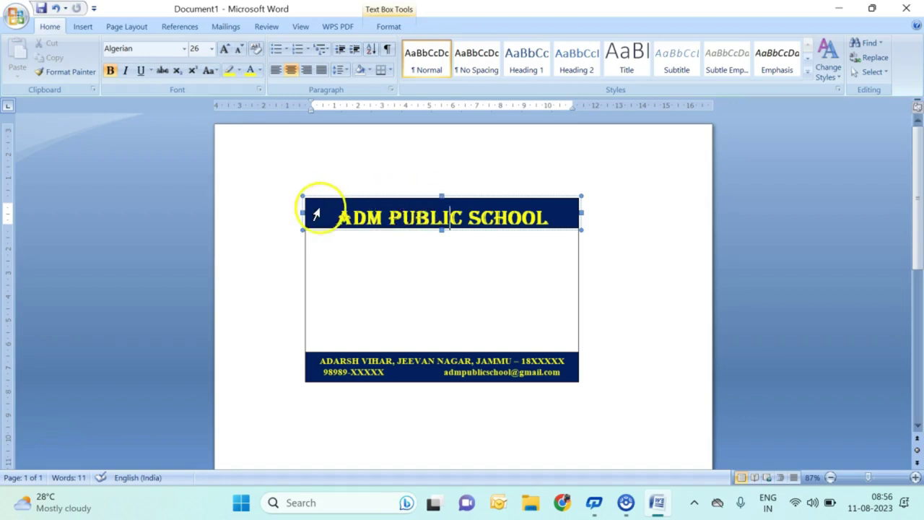
{"action": "left_click", "coordinate": [325, 231]}
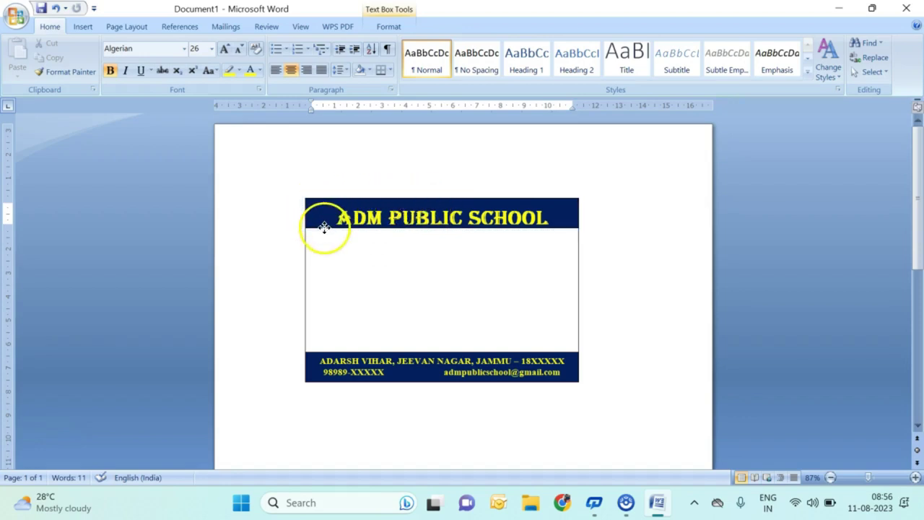
{"action": "left_click", "coordinate": [323, 231]}
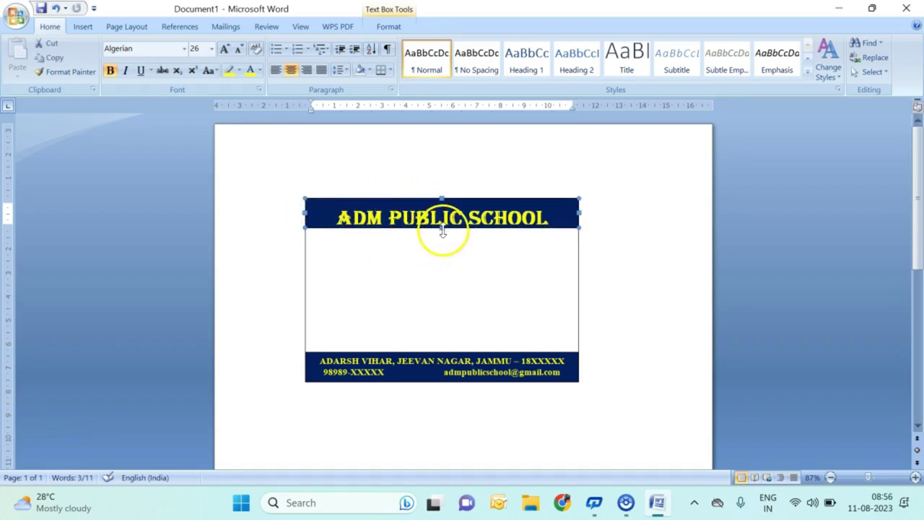
{"action": "left_click", "coordinate": [638, 241]}
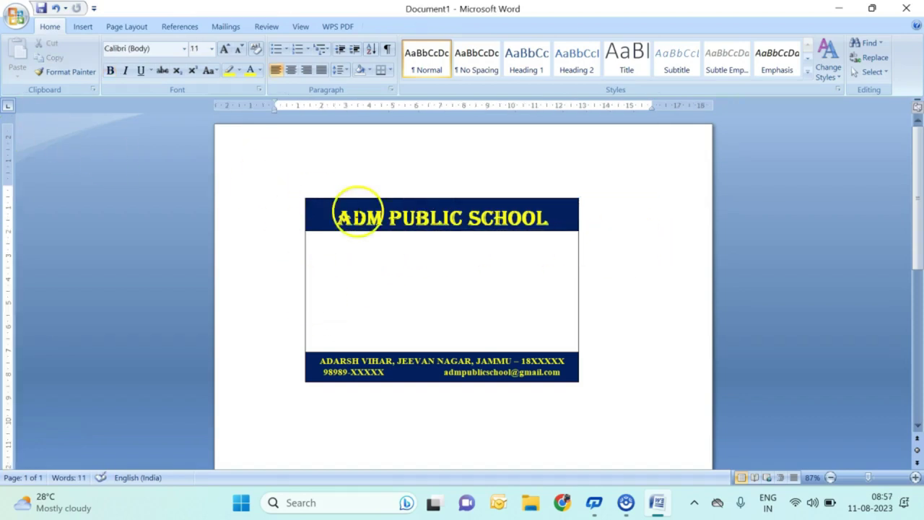
Draw a rectangle photo frame on the right side of the card
{"action": "left_click", "coordinate": [82, 26]}
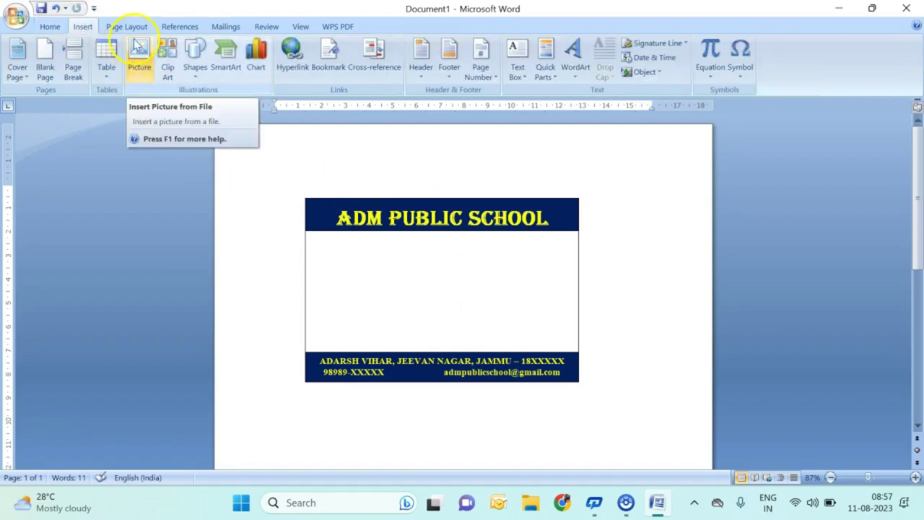
{"action": "left_click", "coordinate": [152, 70]}
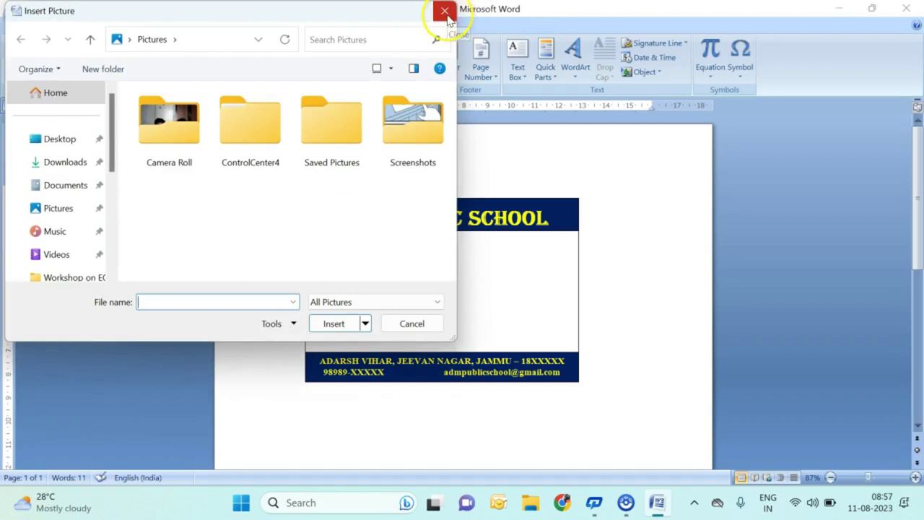
{"action": "left_click", "coordinate": [445, 12]}
{"action": "left_click", "coordinate": [199, 71]}
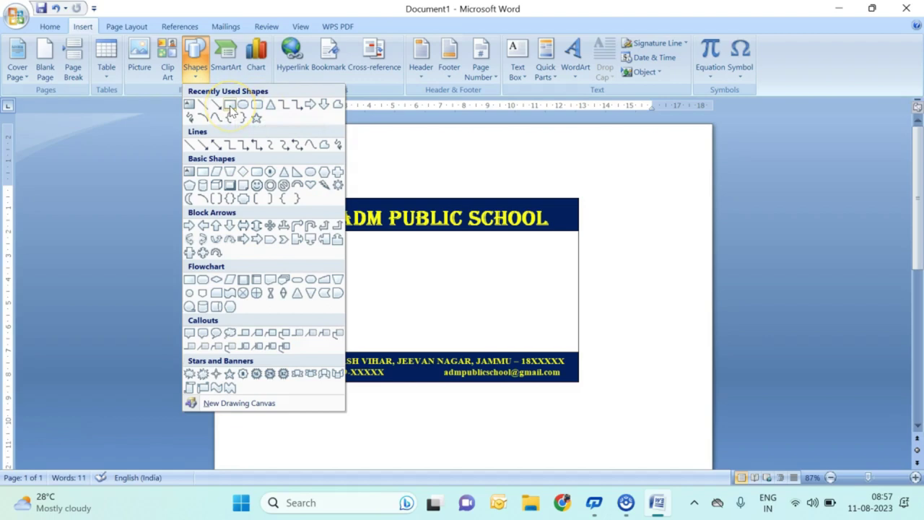
{"action": "left_click", "coordinate": [231, 108]}
{"action": "mouse_move", "coordinate": [481, 239]}
{"action": "left_mouse_down"}
{"action": "mouse_move", "coordinate": [573, 344]}
{"action": "mouse_move", "coordinate": [527, 337]}
{"action": "left_mouse_up"}
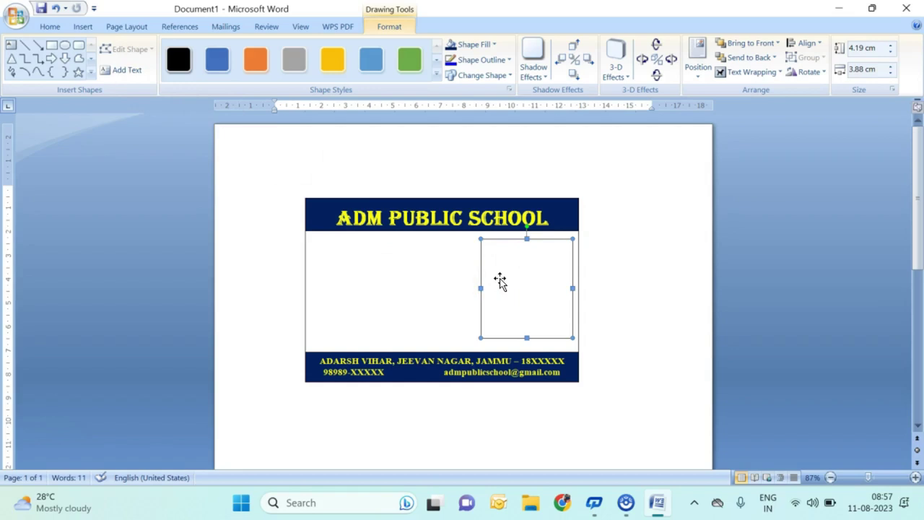
Fill the frame with the person image from the Desktop and move it slightly lower
{"action": "left_click", "coordinate": [504, 286]}
{"action": "left_click", "coordinate": [477, 44]}
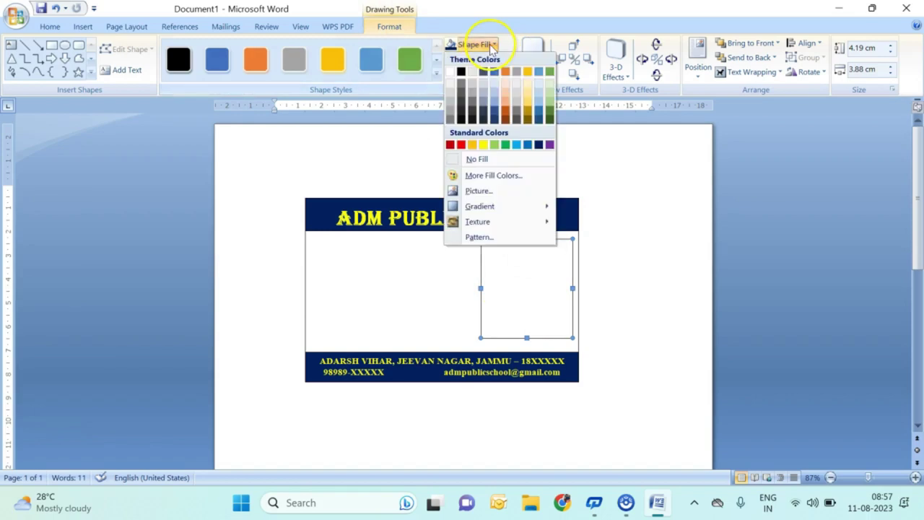
{"action": "left_click", "coordinate": [499, 192]}
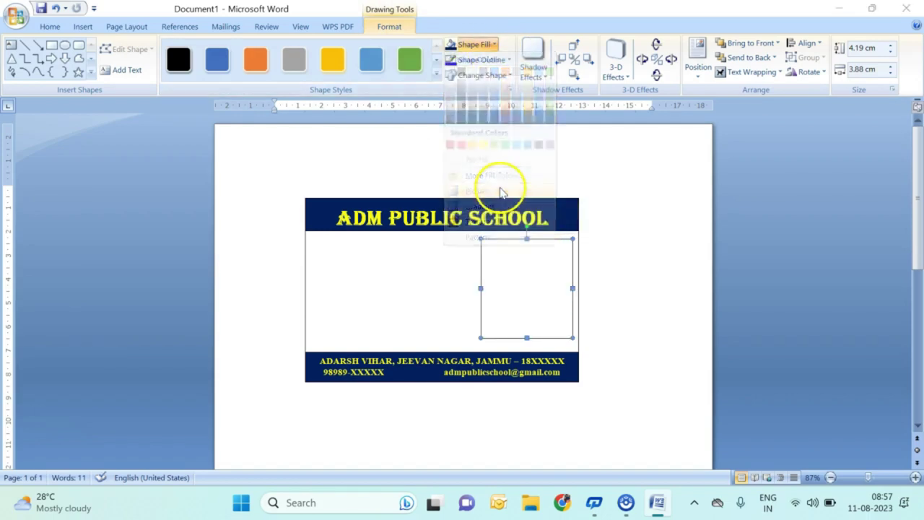
{"action": "left_click", "coordinate": [22, 137]}
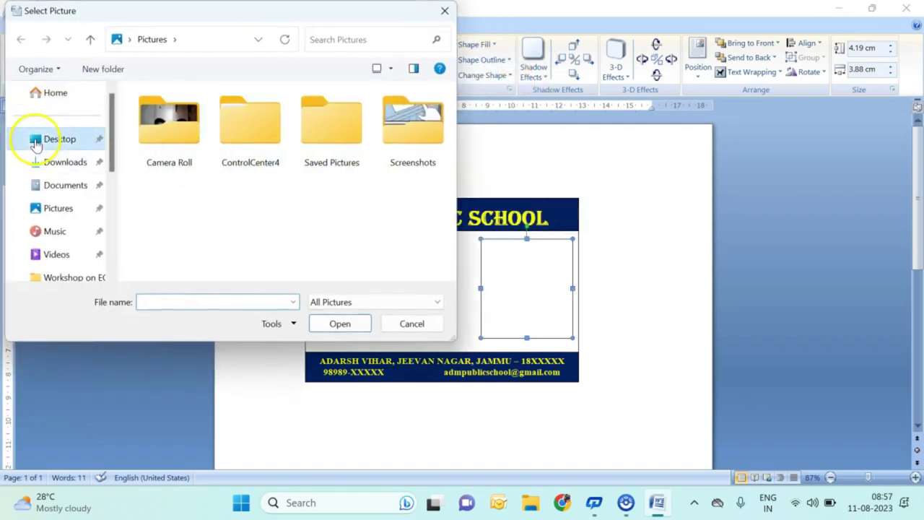
{"action": "left_click", "coordinate": [177, 146]}
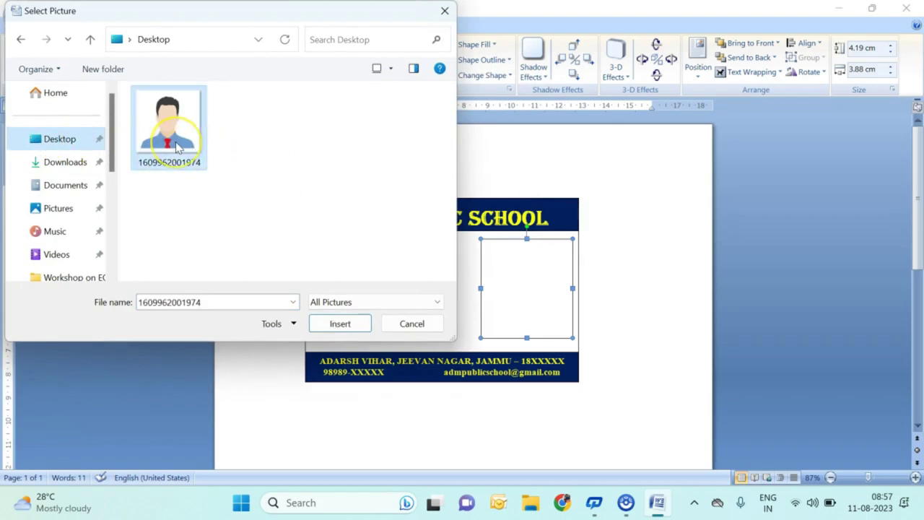
{"action": "double_click", "coordinate": [177, 146]}
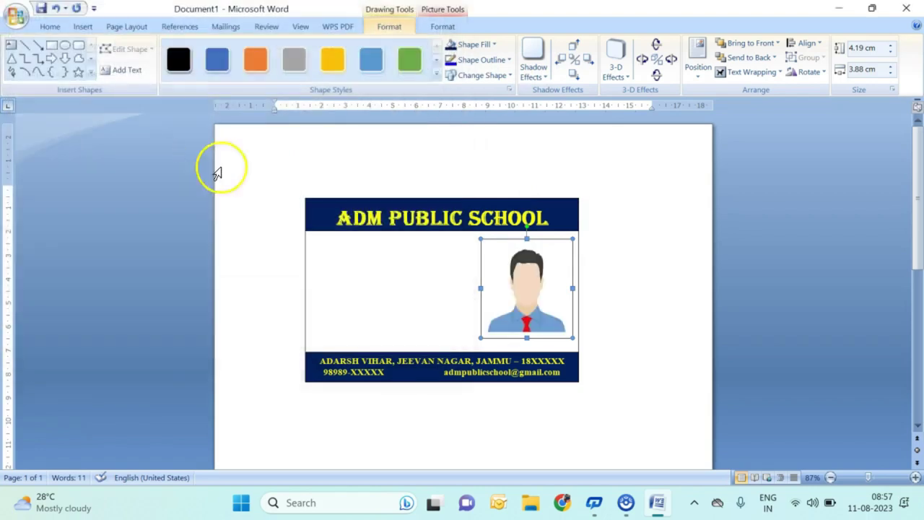
{"action": "left_click", "coordinate": [522, 307]}
{"action": "left_click_drag", "start_coordinate": [525, 304], "coordinate": [528, 311]}
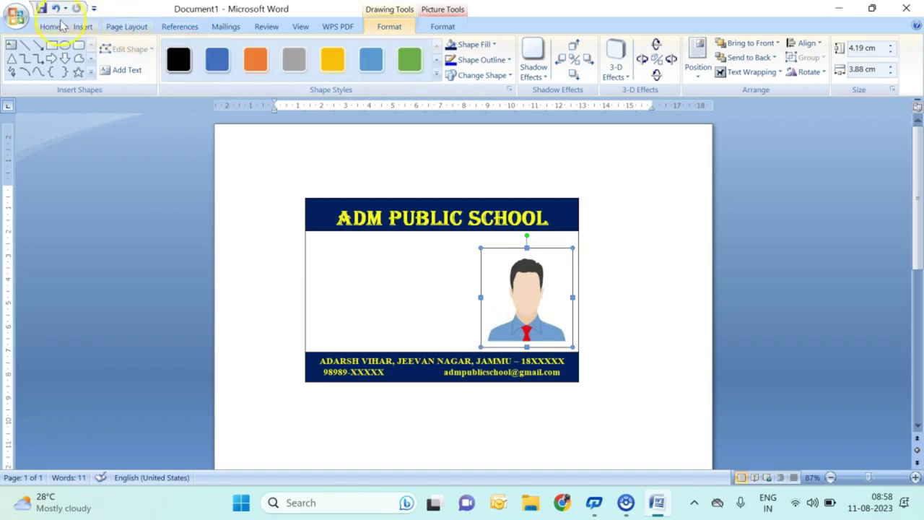
Draw a text box under the header reading 'STUDENT IDENTITY - CARD' and select its text
{"action": "left_click", "coordinate": [82, 27]}
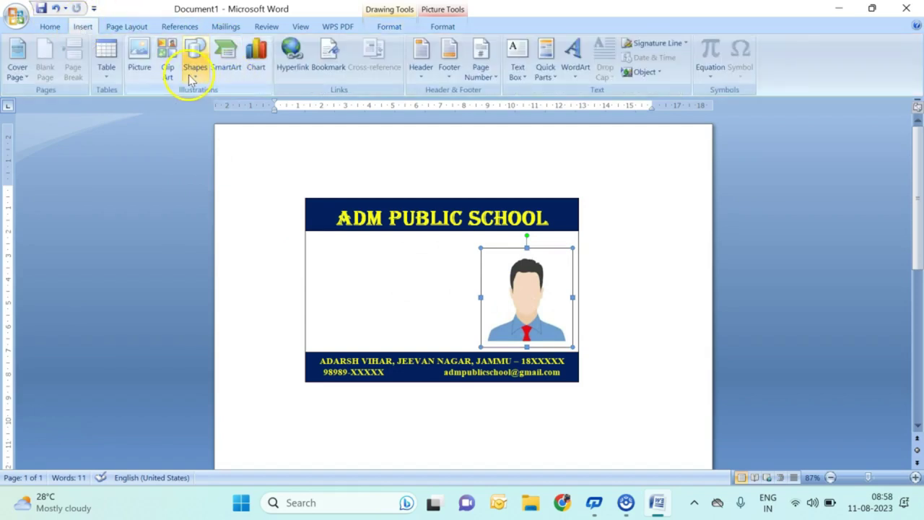
{"action": "left_click", "coordinate": [191, 72]}
{"action": "left_click", "coordinate": [230, 102]}
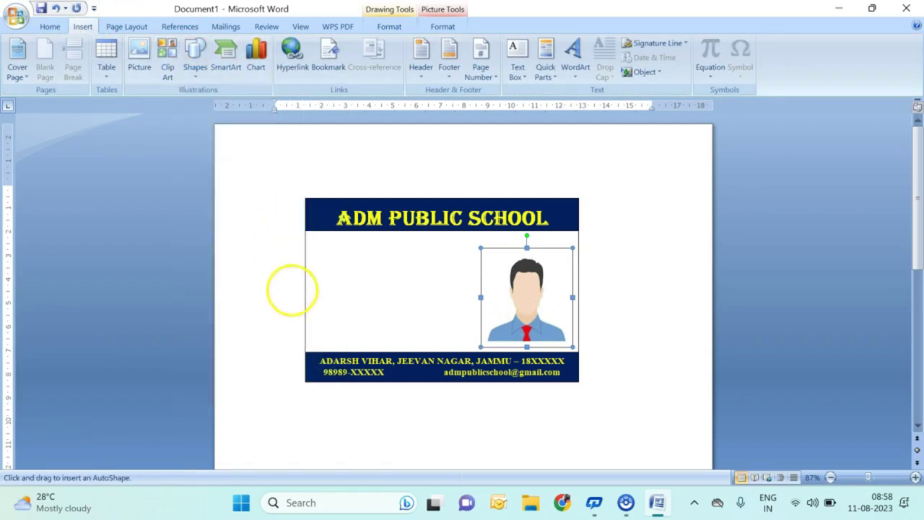
{"action": "left_click", "coordinate": [195, 61]}
{"action": "left_click", "coordinate": [189, 106]}
{"action": "left_click_drag", "start_coordinate": [303, 232], "coordinate": [581, 247]}
{"action": "type", "text": "STUDENT IDENTITY - CARD"}
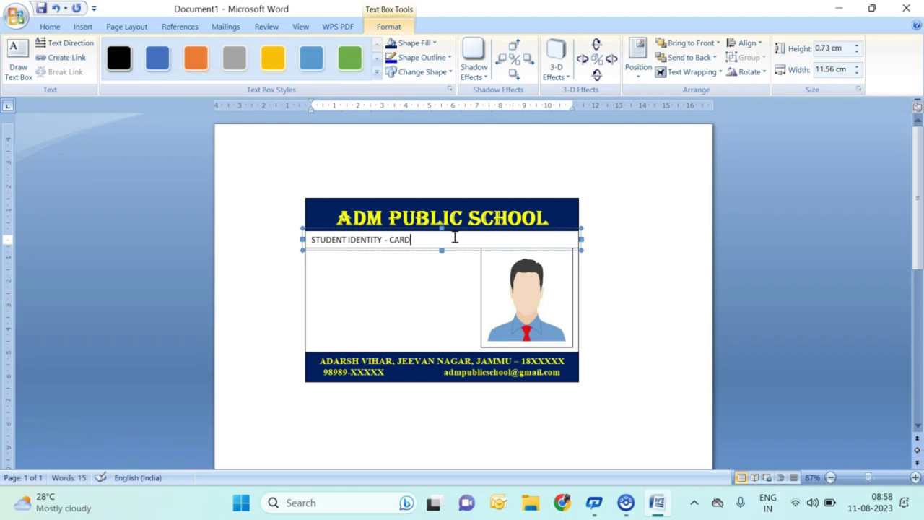
{"action": "triple_click", "coordinate": [455, 237]}
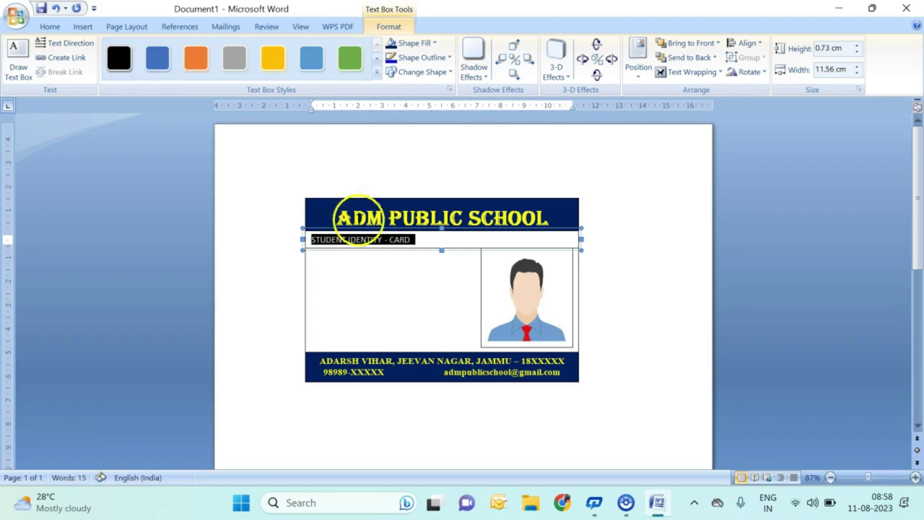
{"action": "left_click", "coordinate": [50, 26]}
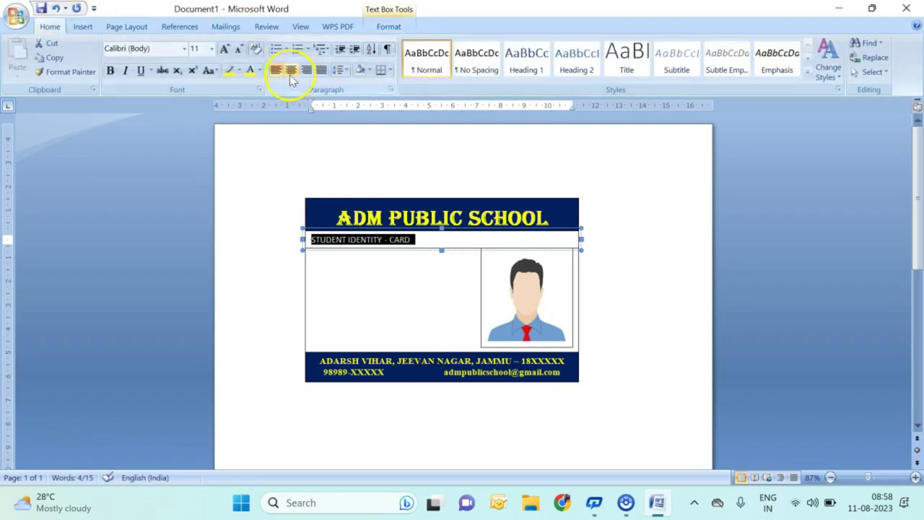
Format the heading label as bold, centred, 12-point dark blue text
{"action": "left_click", "coordinate": [111, 70]}
{"action": "left_click", "coordinate": [291, 70]}
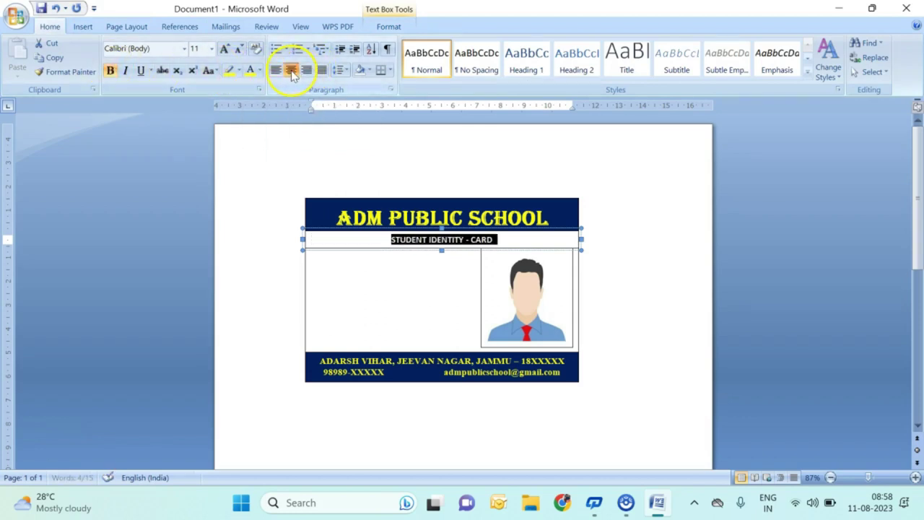
{"action": "left_click", "coordinate": [226, 50]}
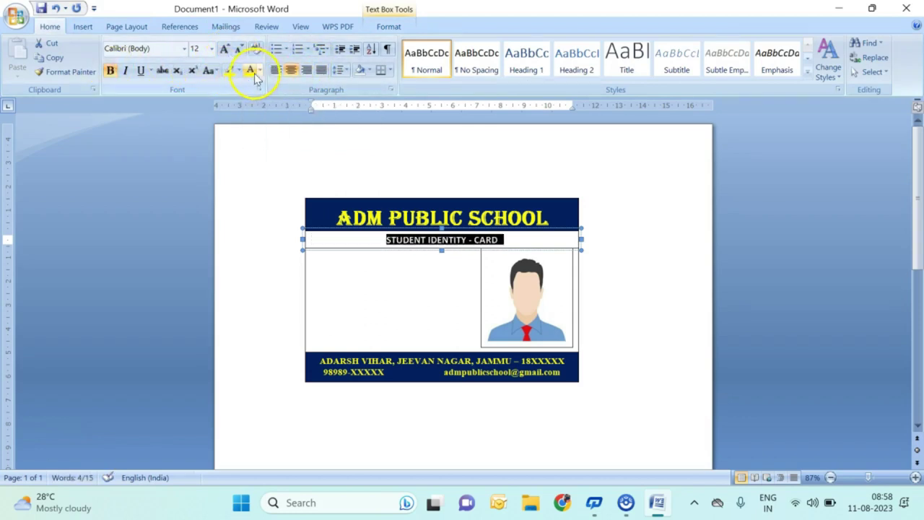
{"action": "left_click", "coordinate": [259, 70]}
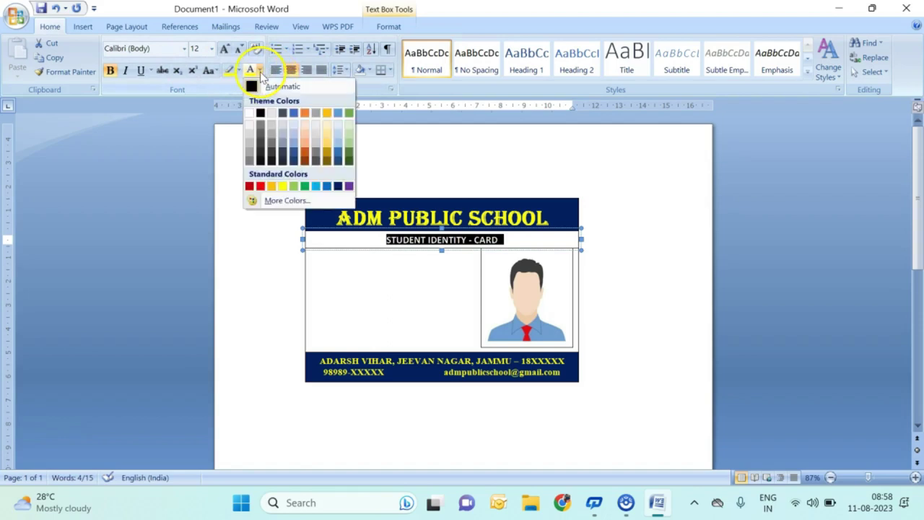
{"action": "left_click", "coordinate": [334, 183]}
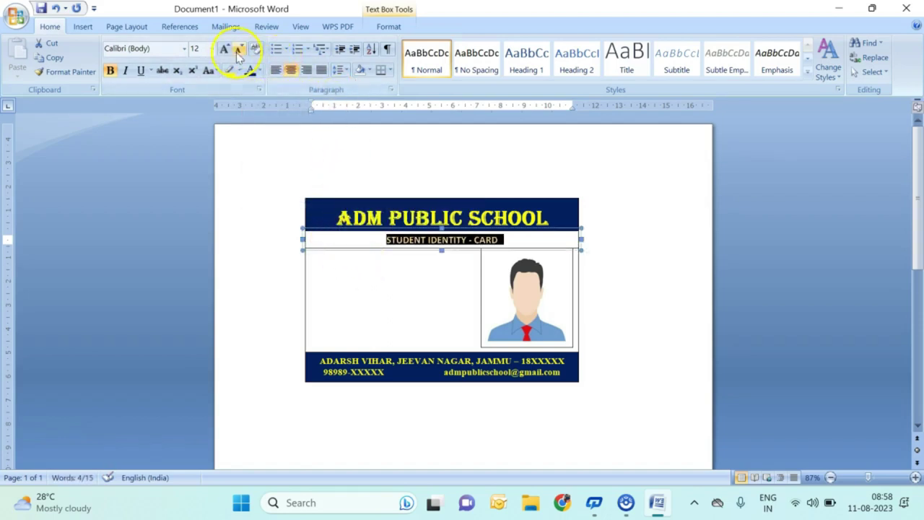
Fill the heading text box yellow and set its text to Times New Roman
{"action": "left_click", "coordinate": [388, 27]}
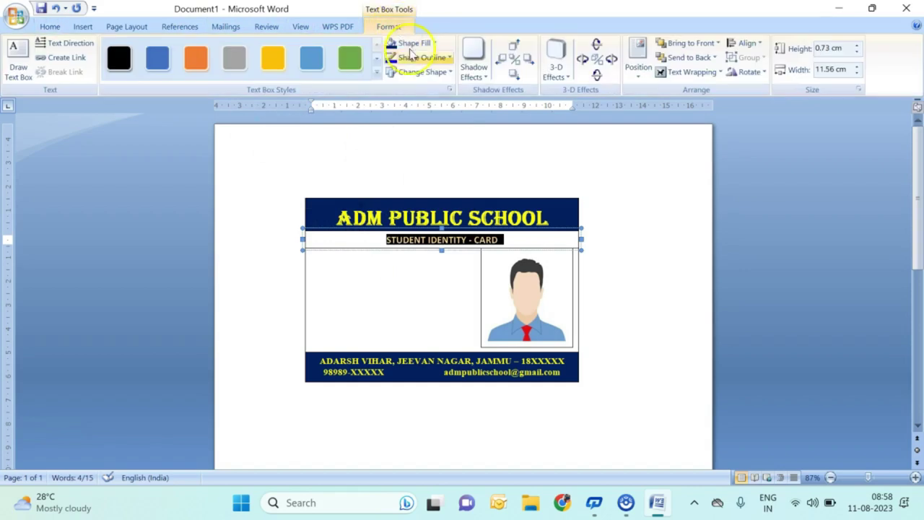
{"action": "left_click", "coordinate": [412, 42]}
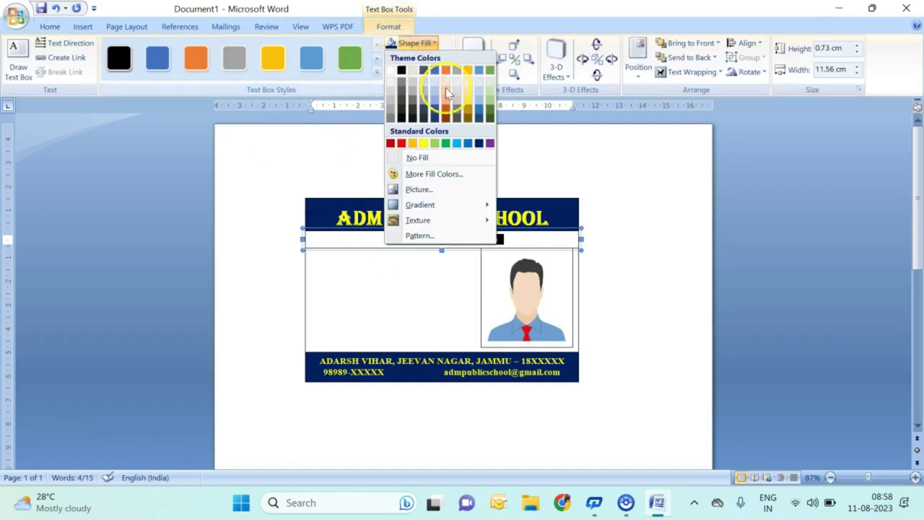
{"action": "left_click", "coordinate": [424, 143]}
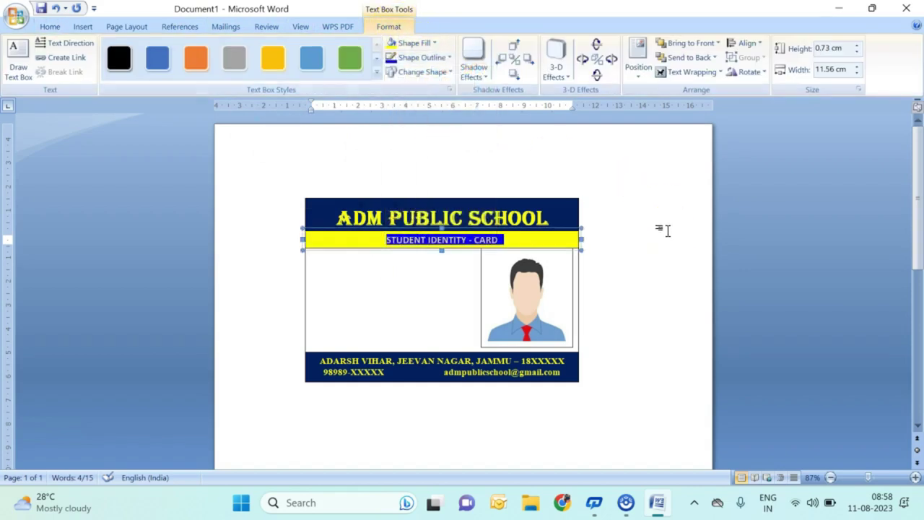
{"action": "left_click", "coordinate": [52, 29]}
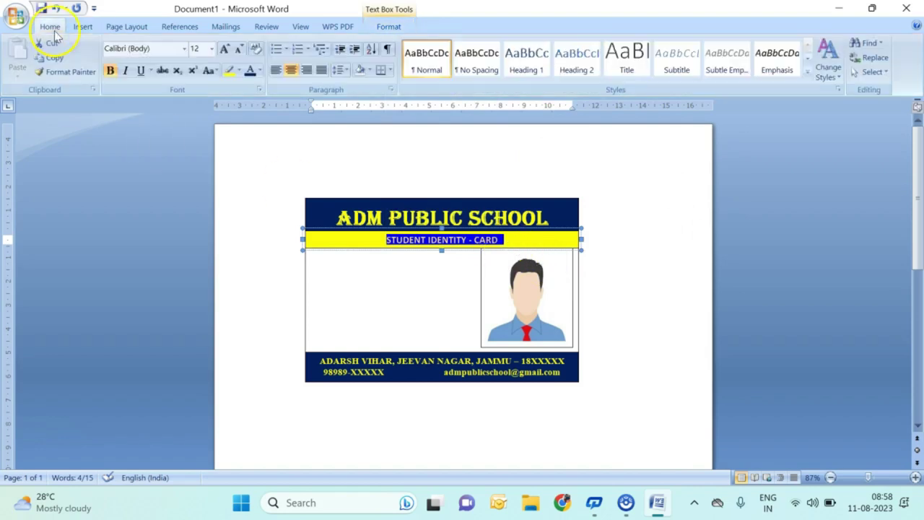
{"action": "left_click", "coordinate": [185, 49]}
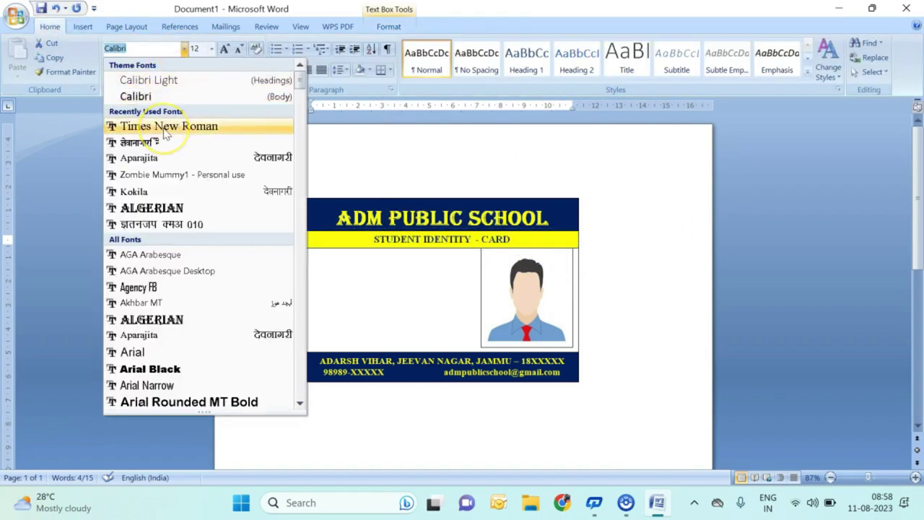
{"action": "left_click", "coordinate": [166, 127]}
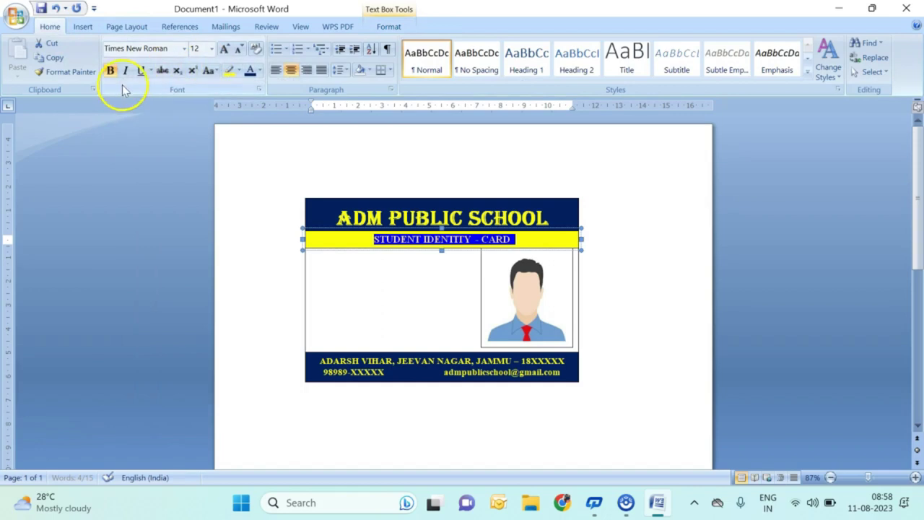
Keep the heading text centred and reselect all of it
{"action": "left_click", "coordinate": [382, 254]}
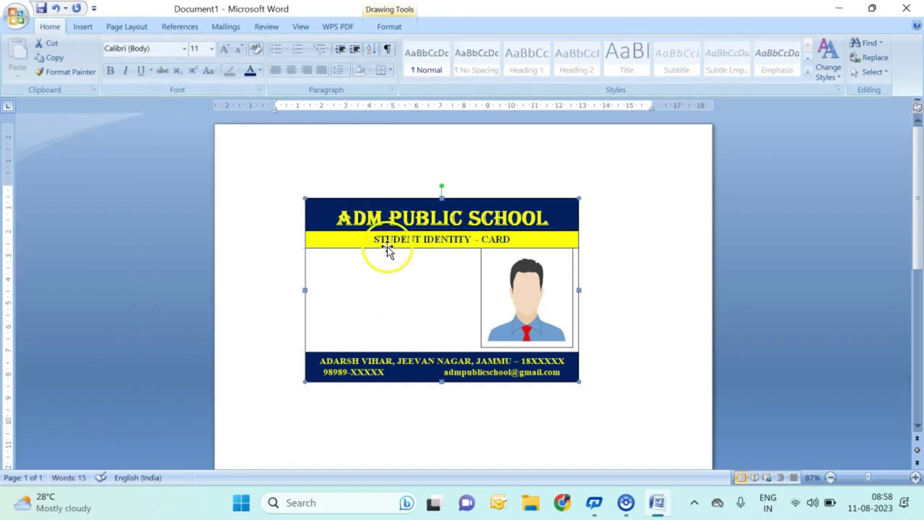
{"action": "left_click", "coordinate": [375, 241]}
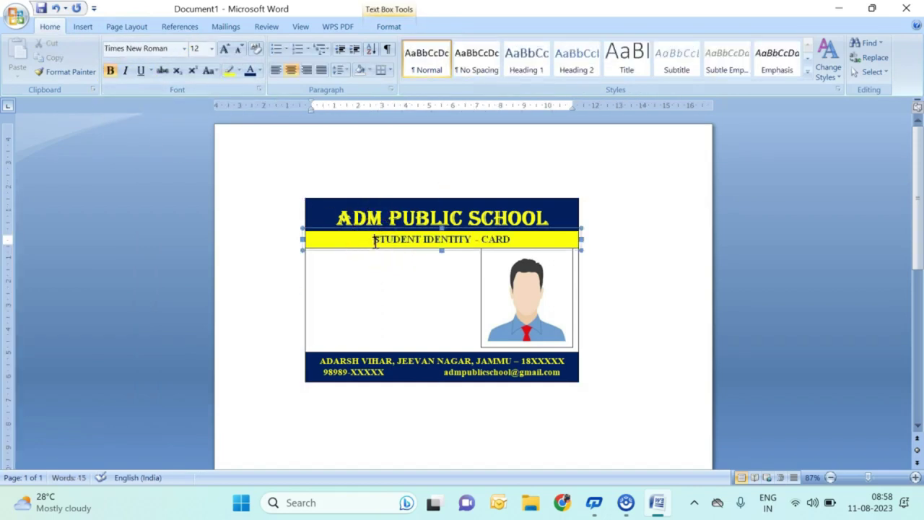
{"action": "key", "text": "ctrl+l"}
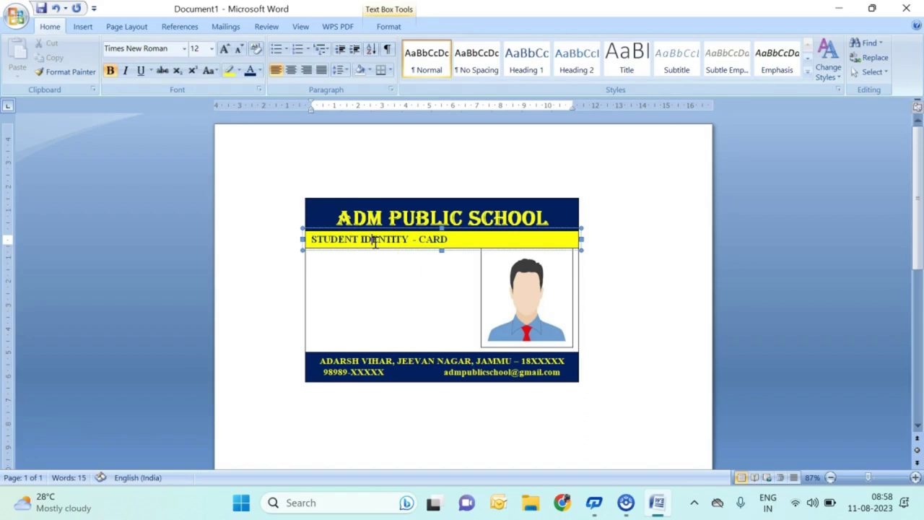
{"action": "key", "text": "ctrl+e"}
{"action": "left_click", "coordinate": [427, 274]}
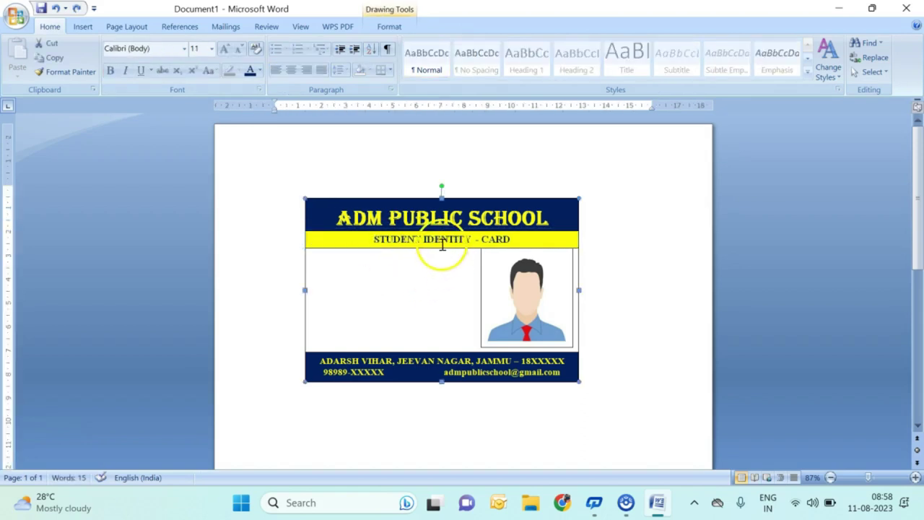
{"action": "triple_click", "coordinate": [337, 247]}
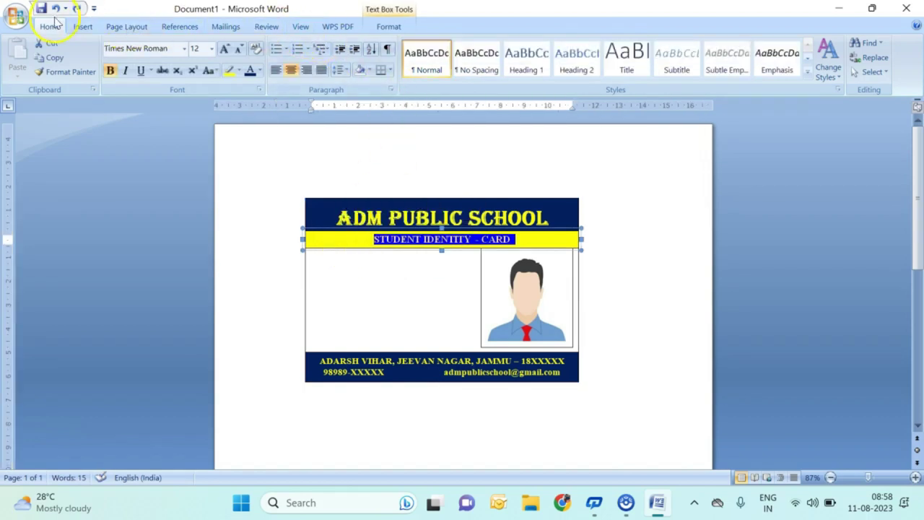
Set the STUDENT IDENTITY - CARD box's Shape Outline to No Outline and deselect it
{"action": "left_click", "coordinate": [388, 26]}
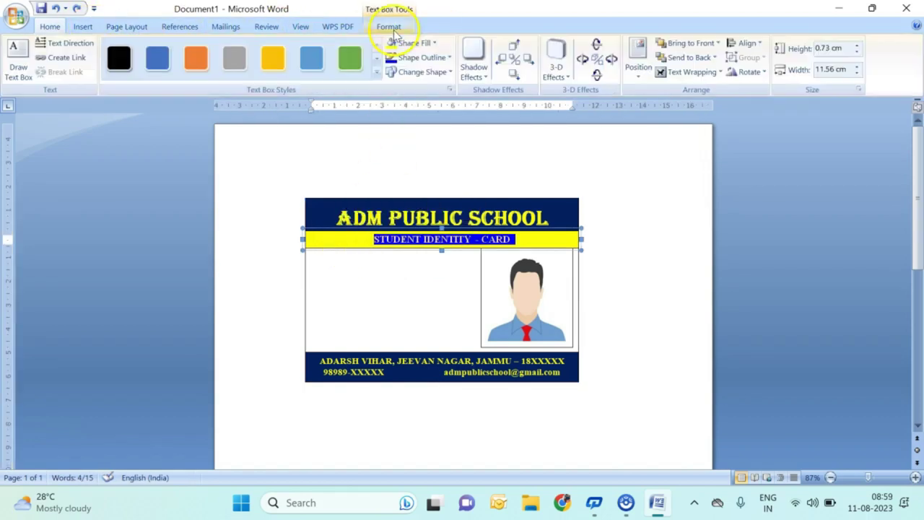
{"action": "left_click", "coordinate": [433, 58]}
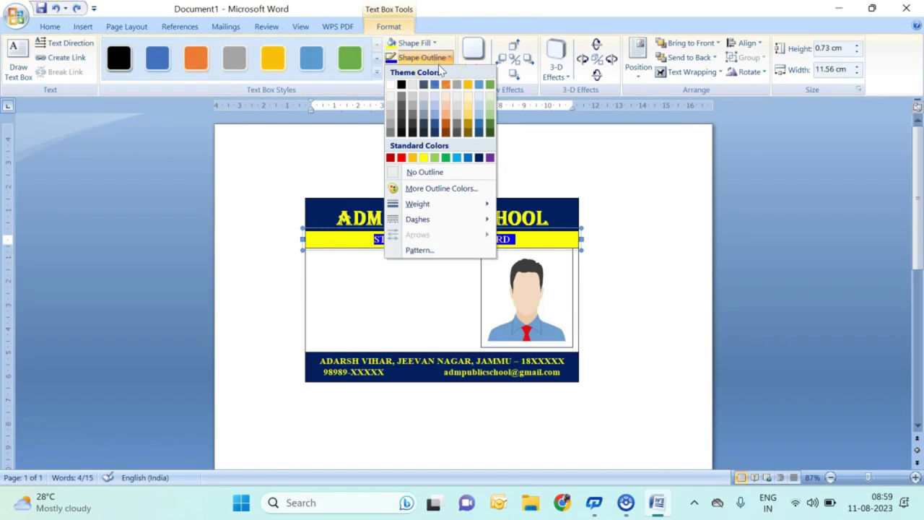
{"action": "left_click", "coordinate": [422, 172]}
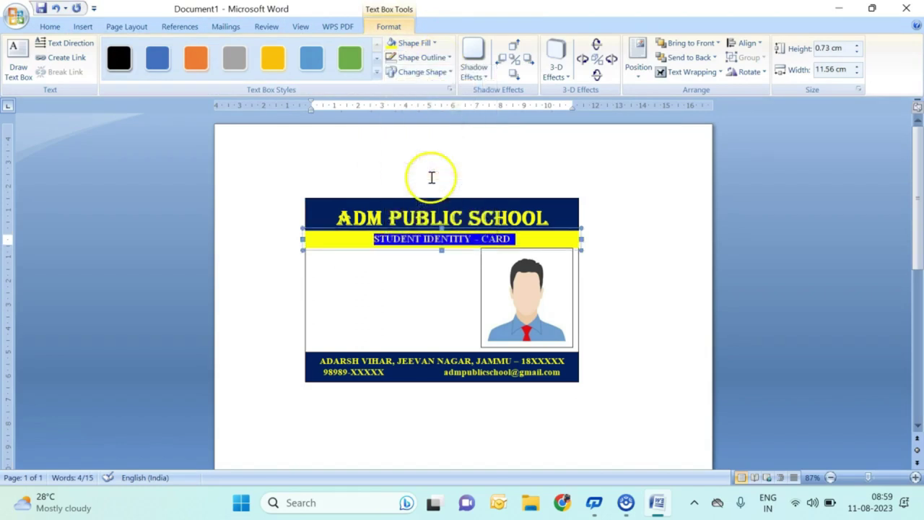
{"action": "left_click", "coordinate": [256, 232]}
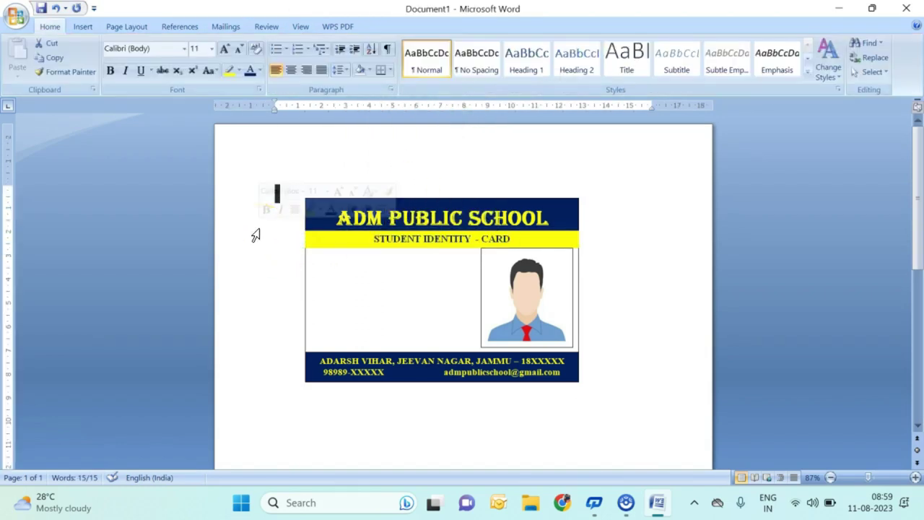
Make the student photo smaller and nudge it down and right to the card's right edge
{"action": "left_click", "coordinate": [394, 297]}
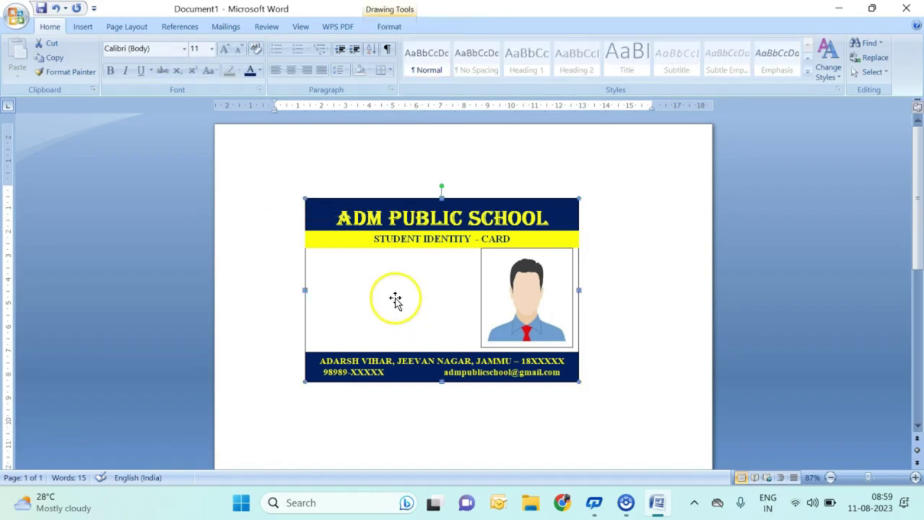
{"action": "left_click", "coordinate": [498, 296]}
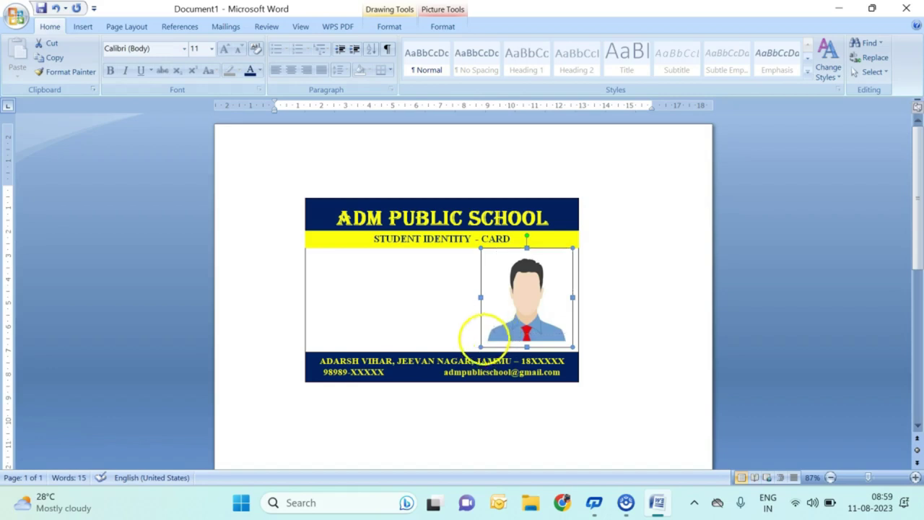
{"action": "left_click_drag", "start_coordinate": [480, 347], "coordinate": [481, 341]}
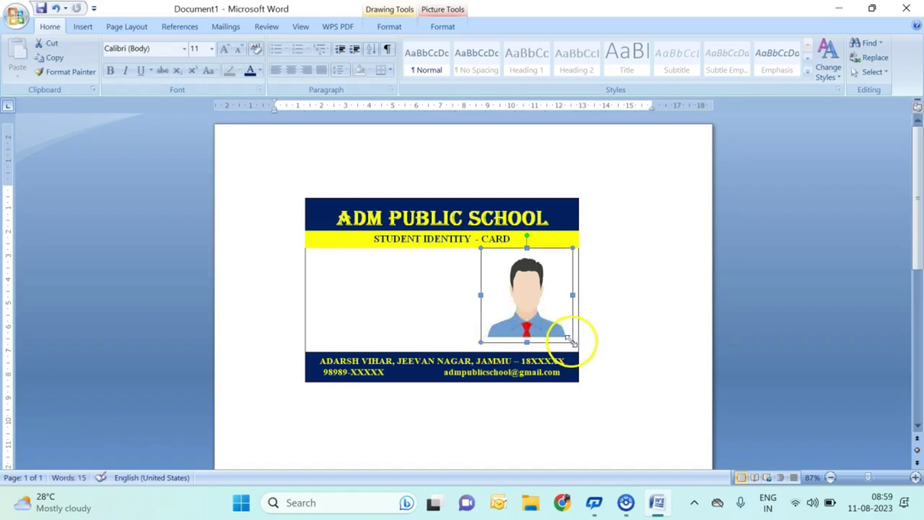
{"action": "left_click_drag", "start_coordinate": [577, 335], "coordinate": [557, 326]}
{"action": "left_click_drag", "start_coordinate": [525, 284], "coordinate": [537, 287]}
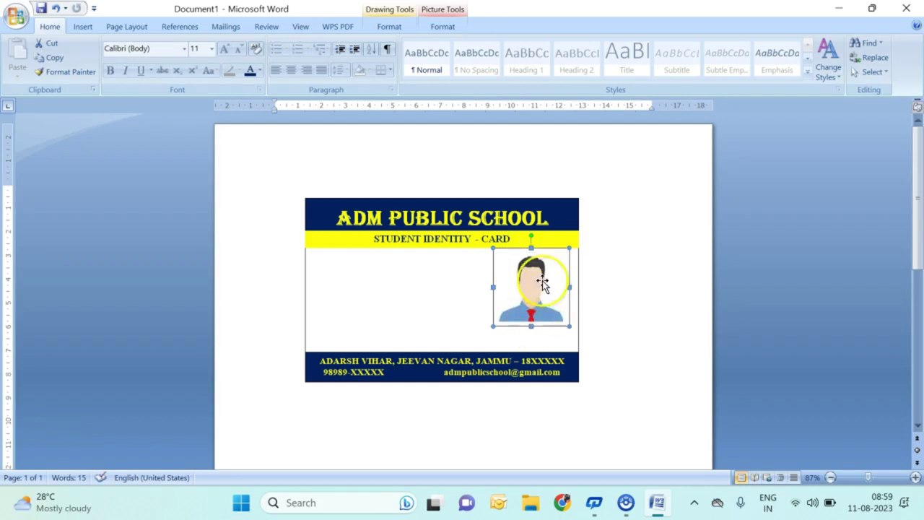
{"action": "key", "text": "Down"}
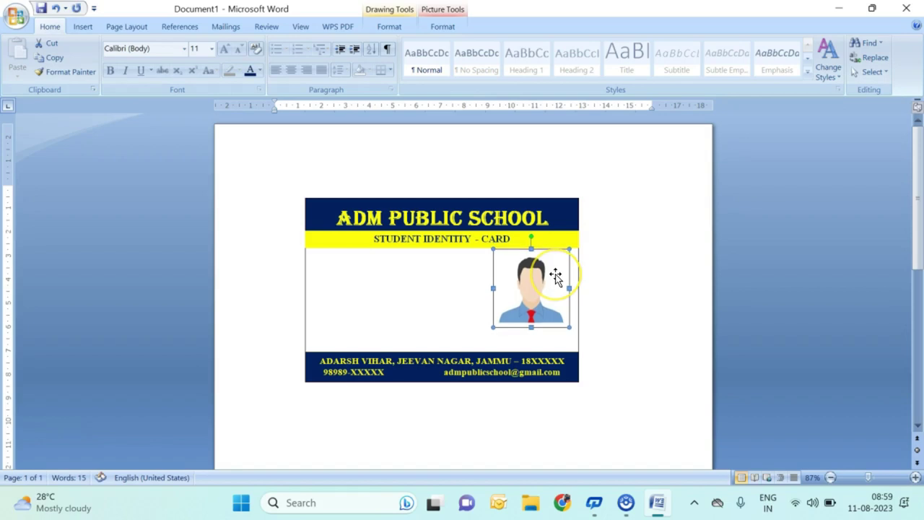
{"action": "key", "text": "Right"}
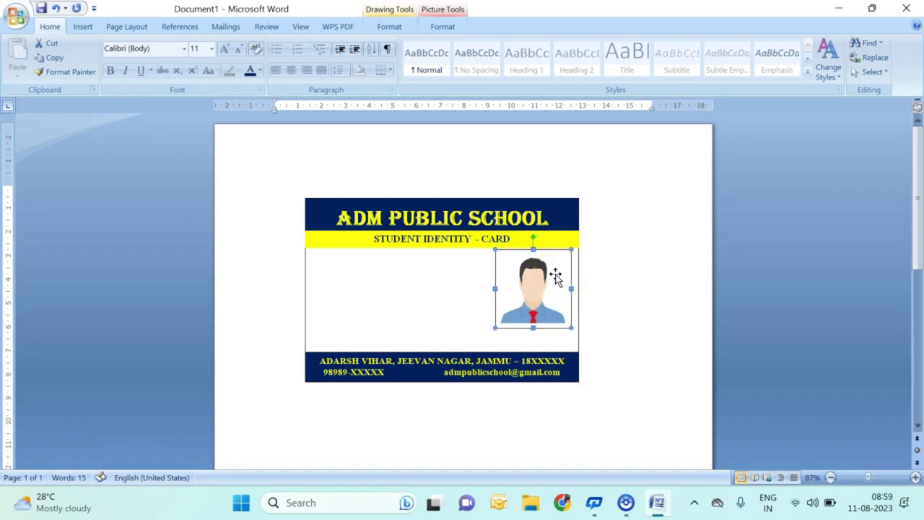
Draw a 1.03 cm by 3.21 cm rectangle under the photo, stretching it toward the footer
{"action": "left_click", "coordinate": [82, 29]}
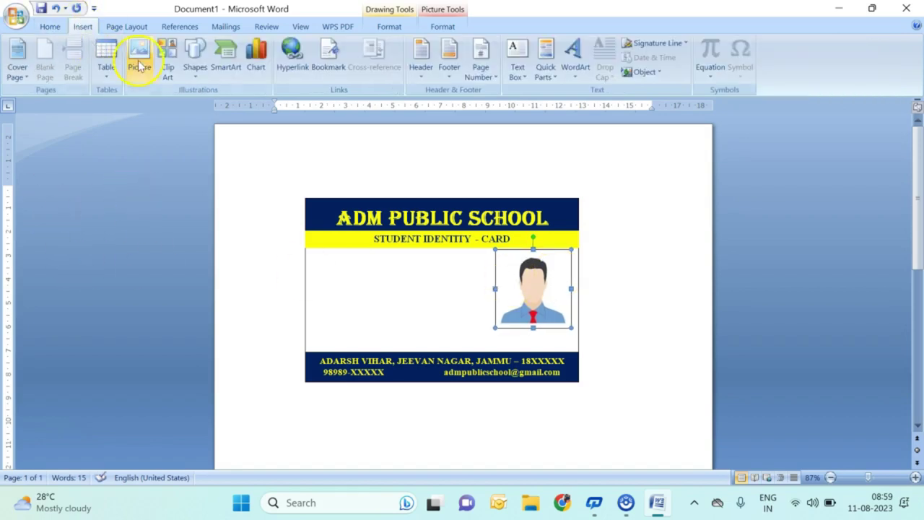
{"action": "left_click", "coordinate": [141, 79]}
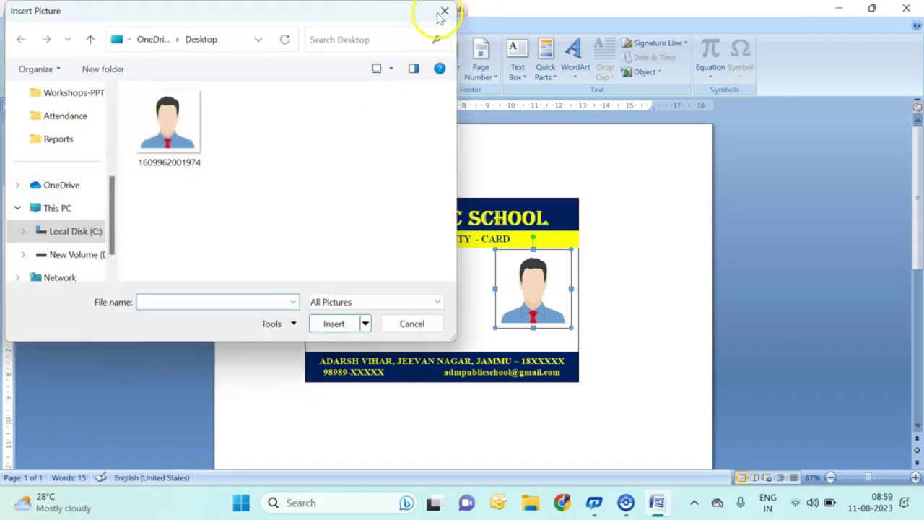
{"action": "left_click", "coordinate": [438, 13]}
{"action": "left_click", "coordinate": [195, 61]}
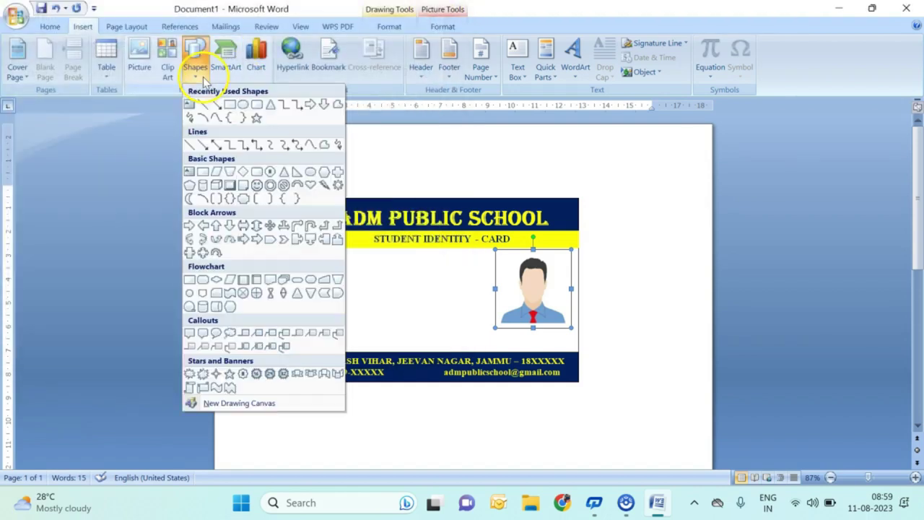
{"action": "left_click", "coordinate": [229, 106]}
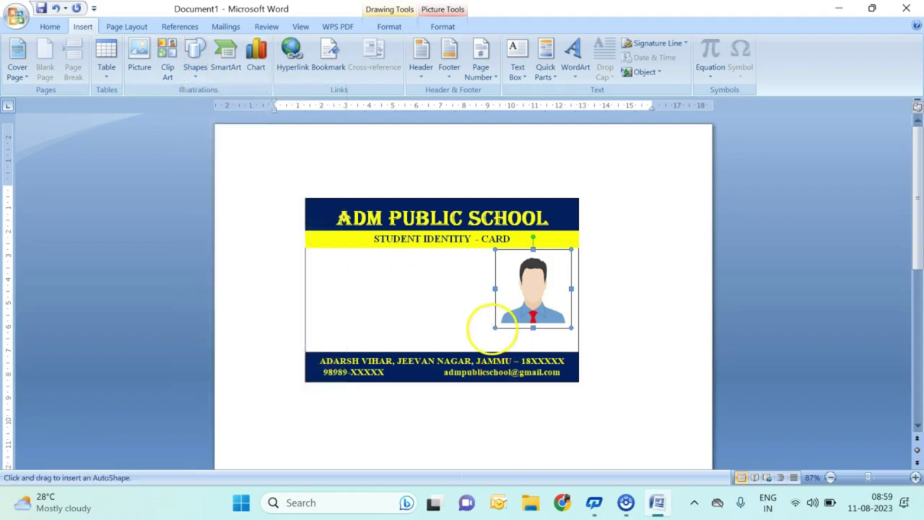
{"action": "left_click_drag", "start_coordinate": [496, 328], "coordinate": [571, 348]}
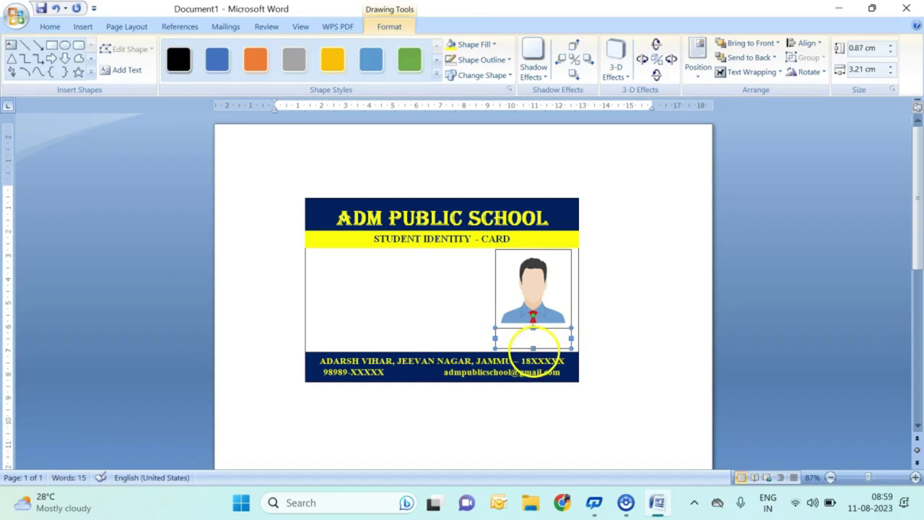
{"action": "left_click_drag", "start_coordinate": [534, 349], "coordinate": [535, 353]}
{"action": "left_click", "coordinate": [654, 337]}
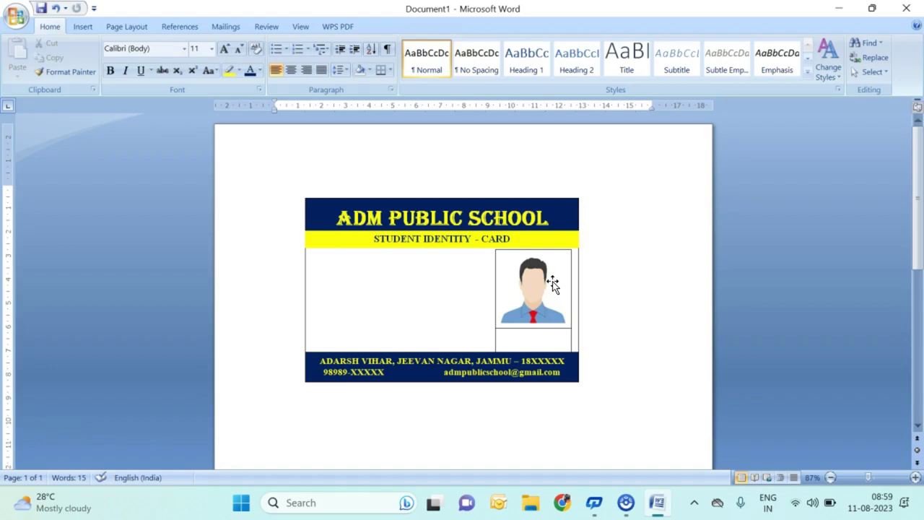
{"action": "left_click", "coordinate": [532, 345]}
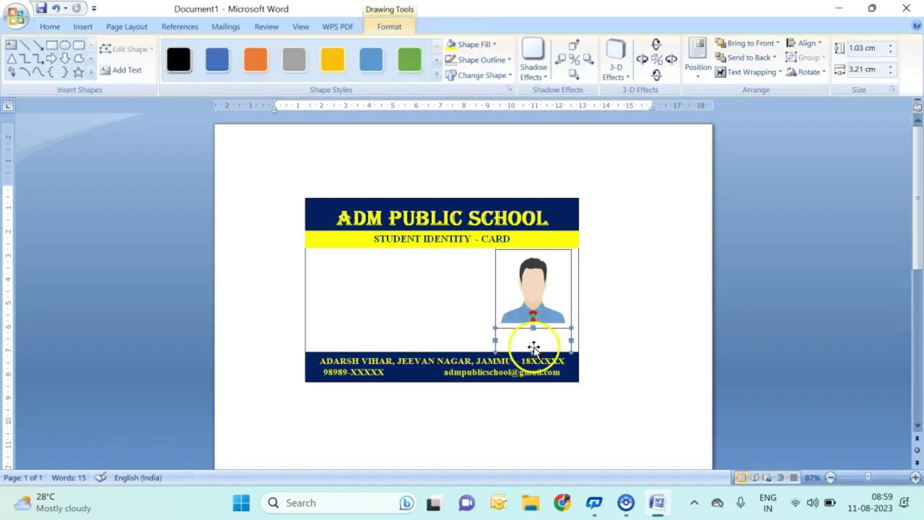
{"action": "left_click", "coordinate": [534, 346]}
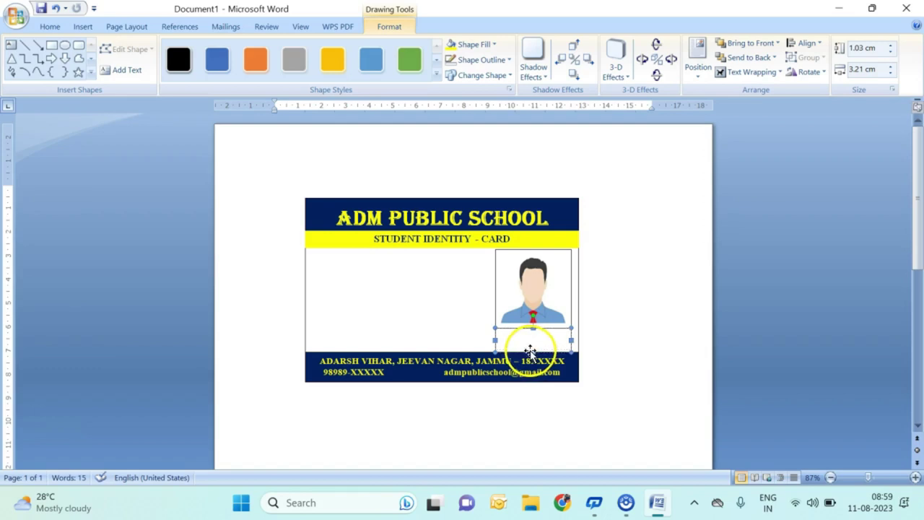
{"action": "left_click", "coordinate": [630, 345]}
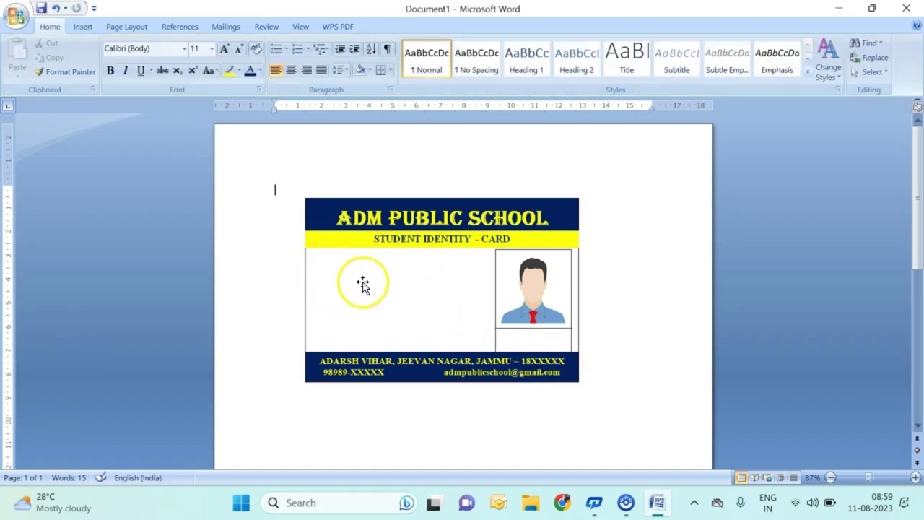
Select the whole ID card group and pick the Text Box drawing tool from Insert
{"action": "left_click", "coordinate": [302, 241]}
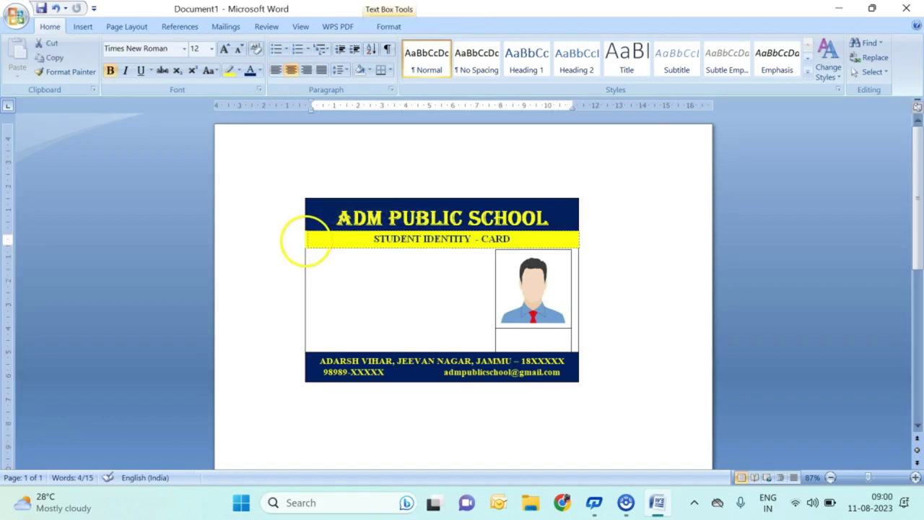
{"action": "left_click", "coordinate": [303, 244]}
{"action": "left_click", "coordinate": [326, 283]}
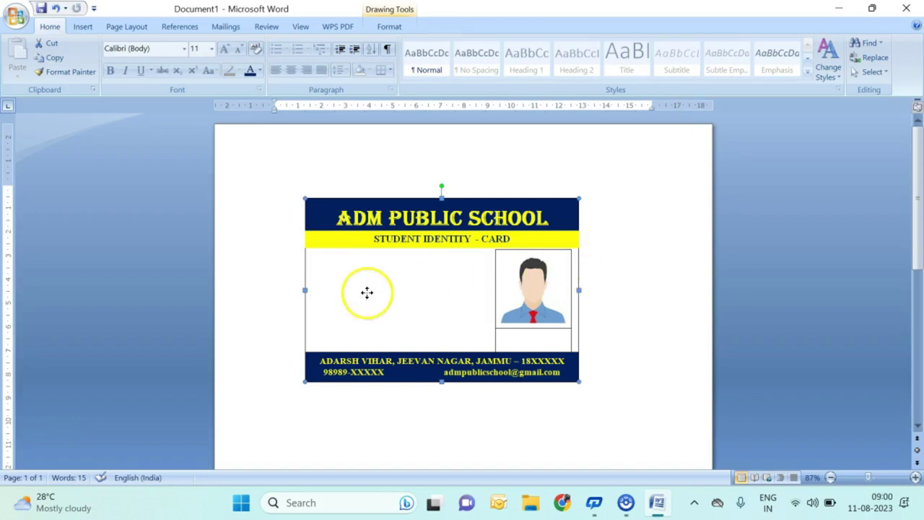
{"action": "left_click", "coordinate": [83, 28]}
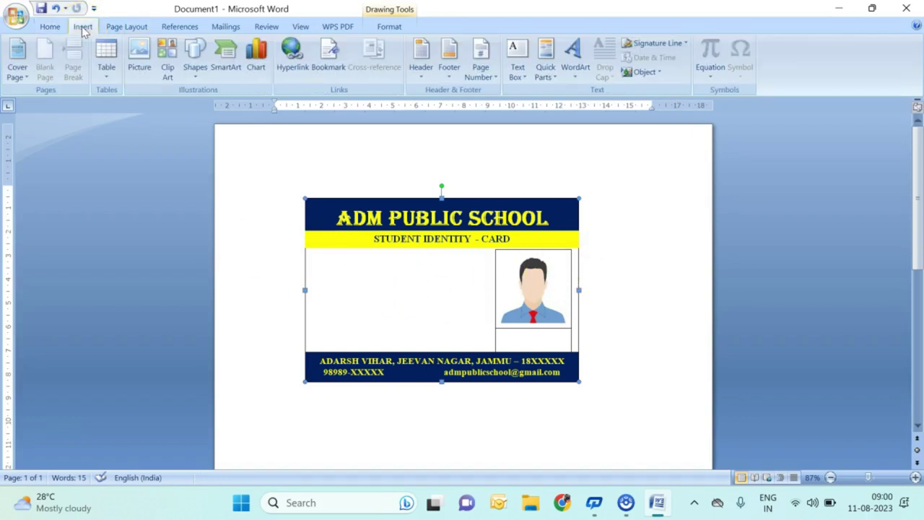
{"action": "left_click", "coordinate": [195, 71]}
Draw a 4.41 cm by 7.89 cm text box in the blank area left of the photo
{"action": "left_click", "coordinate": [183, 99]}
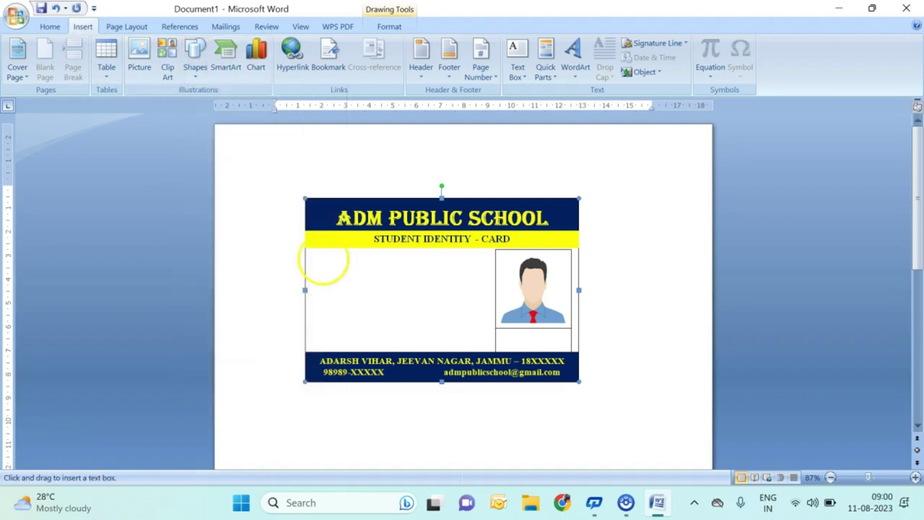
{"action": "left_click_drag", "start_coordinate": [313, 252], "coordinate": [456, 345]}
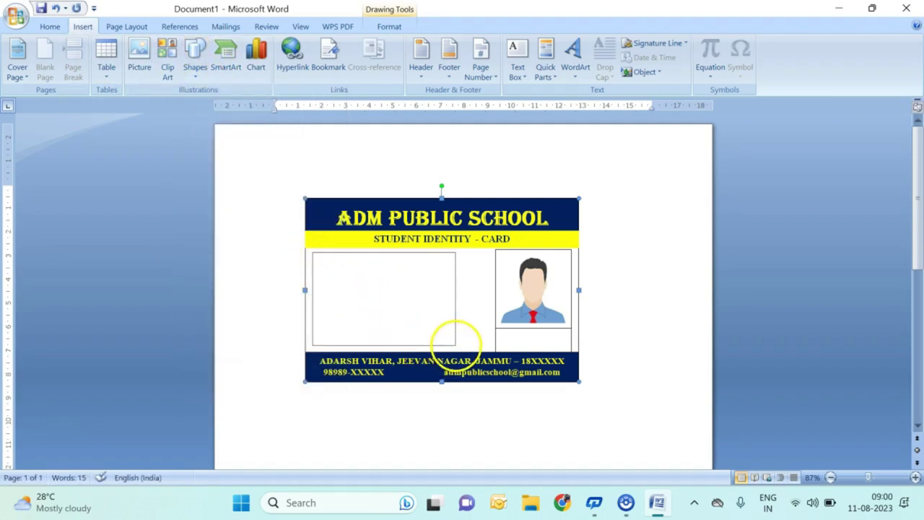
{"action": "left_click_drag", "start_coordinate": [311, 298], "coordinate": [305, 298]}
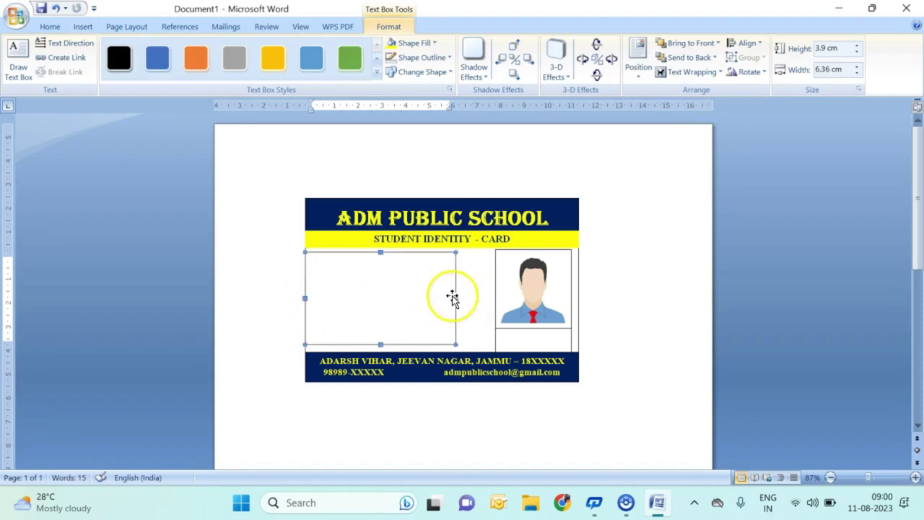
{"action": "left_click_drag", "start_coordinate": [455, 298], "coordinate": [493, 299]}
{"action": "left_click_drag", "start_coordinate": [398, 252], "coordinate": [398, 248]}
{"action": "left_click", "coordinate": [400, 341]}
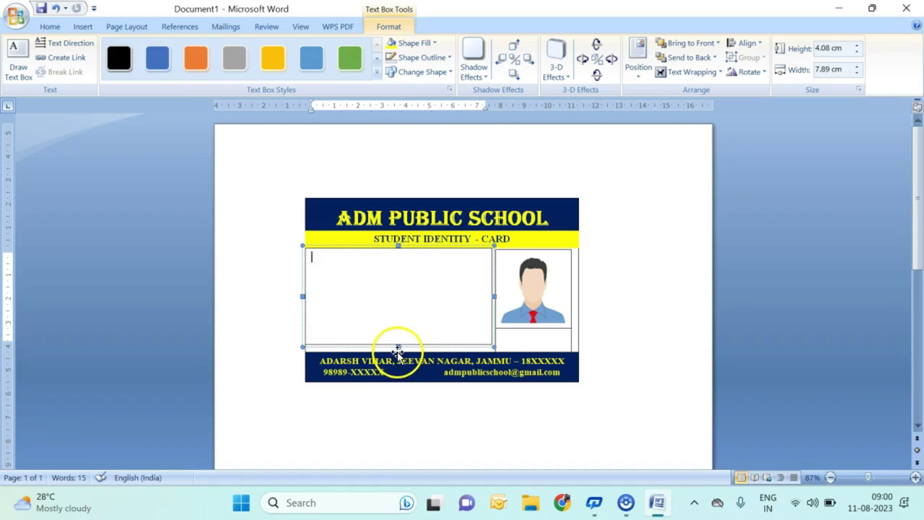
{"action": "left_click_drag", "start_coordinate": [398, 348], "coordinate": [398, 353]}
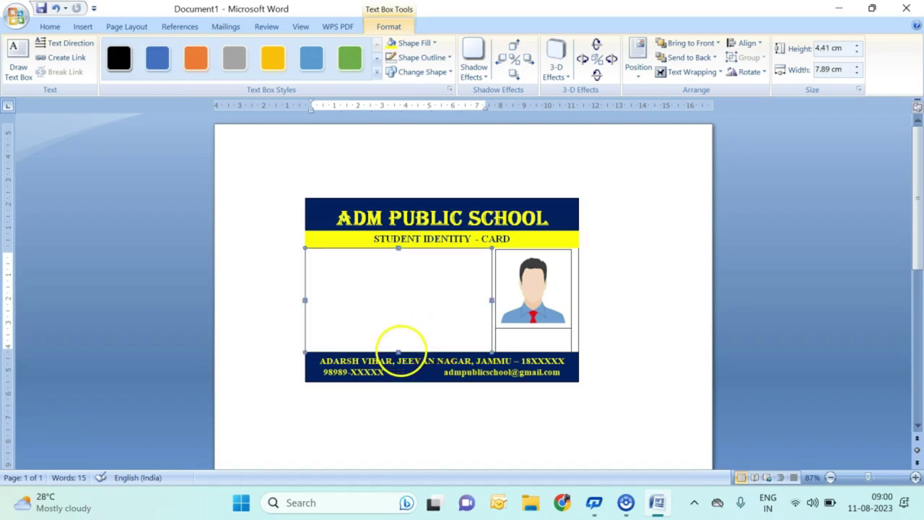
{"action": "left_click", "coordinate": [347, 254]}
Type NAME, CLASS, ROLL NO., FATHER'S NAME, CONTACT NO. and a blood-group label, one per line
{"action": "type", "text": "NAME"}
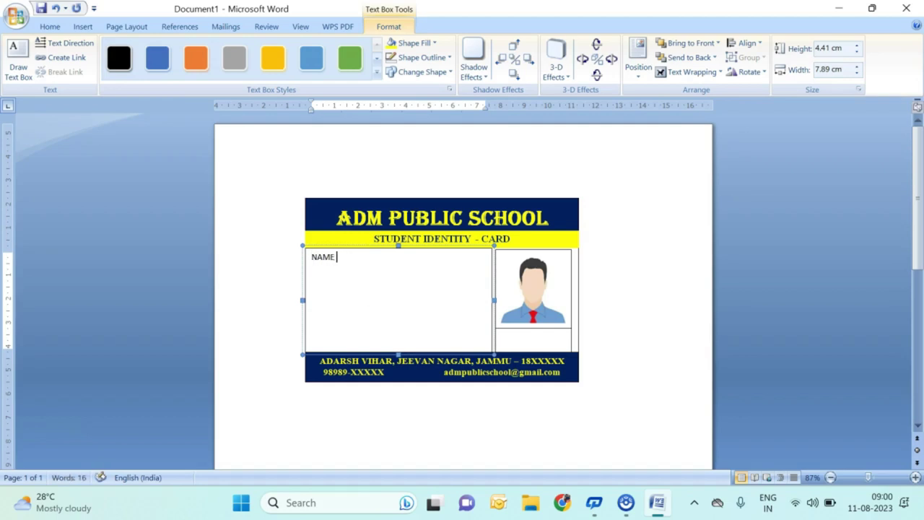
{"action": "type", "text": " : CLASS :"}
{"action": "key", "text": "Return"}
{"action": "type", "text": "ROLL"}
{"action": "type", "text": " NO.:"}
{"action": "type", "text": "FATHER'S NAME:"}
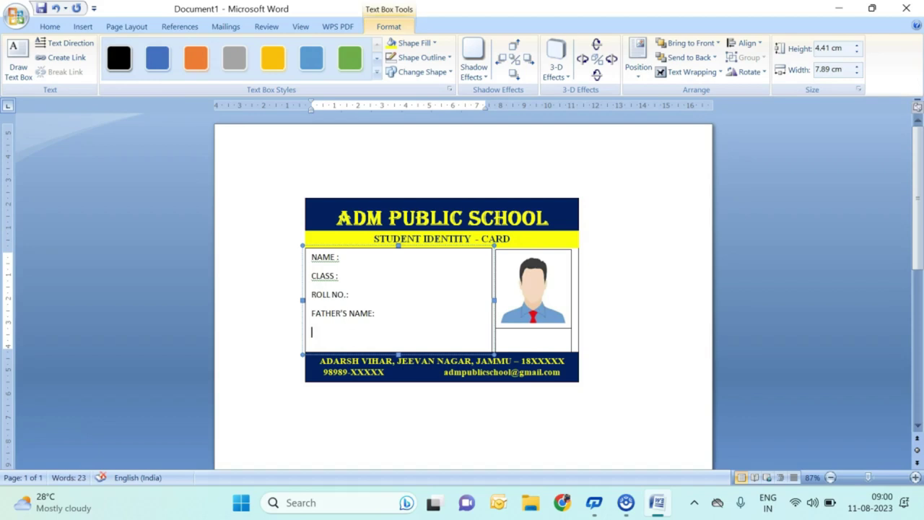
{"action": "type", "text": "CONTACT N"}
{"action": "type", "text": "O."}
{"action": "key", "text": "BackSpace"}
{"action": "key", "text": "Return"}
{"action": "type", "text": "-"}
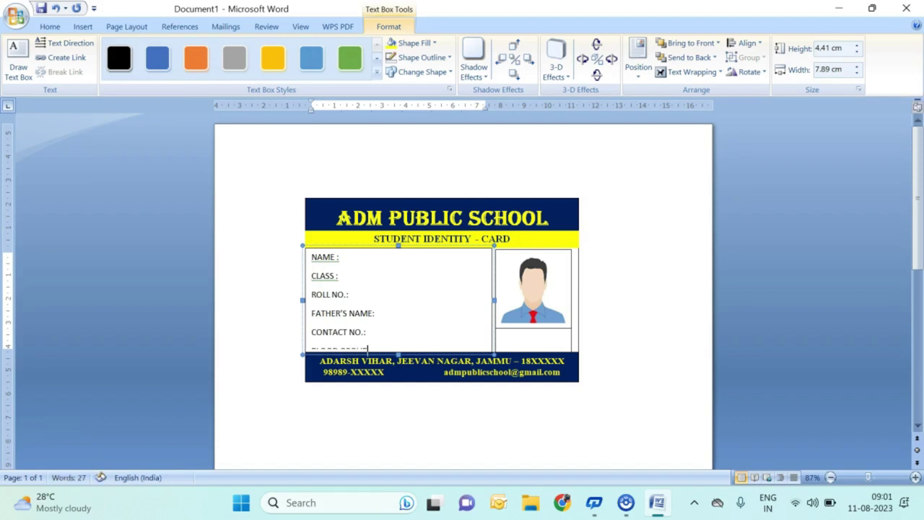
Delete the spaces before the colons in NAME and CLASS, then select all the text
{"action": "left_click", "coordinate": [336, 276]}
{"action": "key", "text": "BackSpace"}
{"action": "key", "text": "Up"}
{"action": "key", "text": "Delete"}
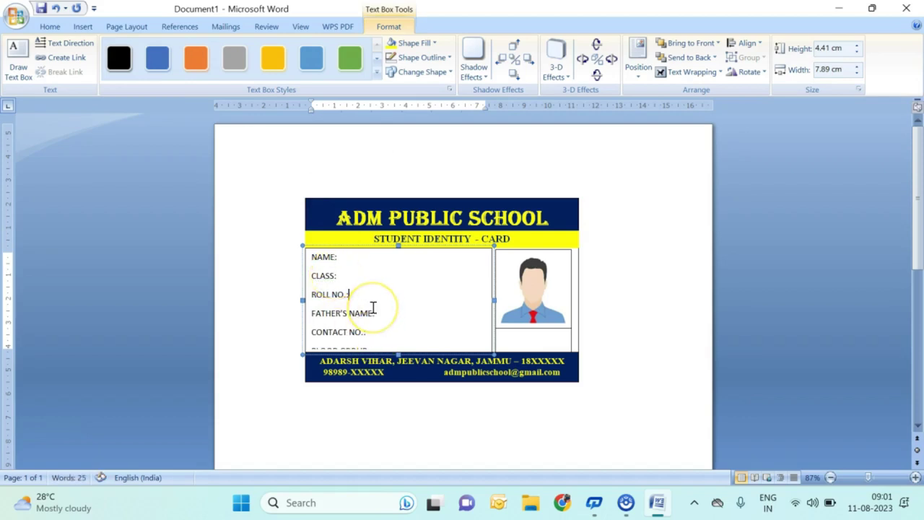
{"action": "key", "text": "ctrl+a"}
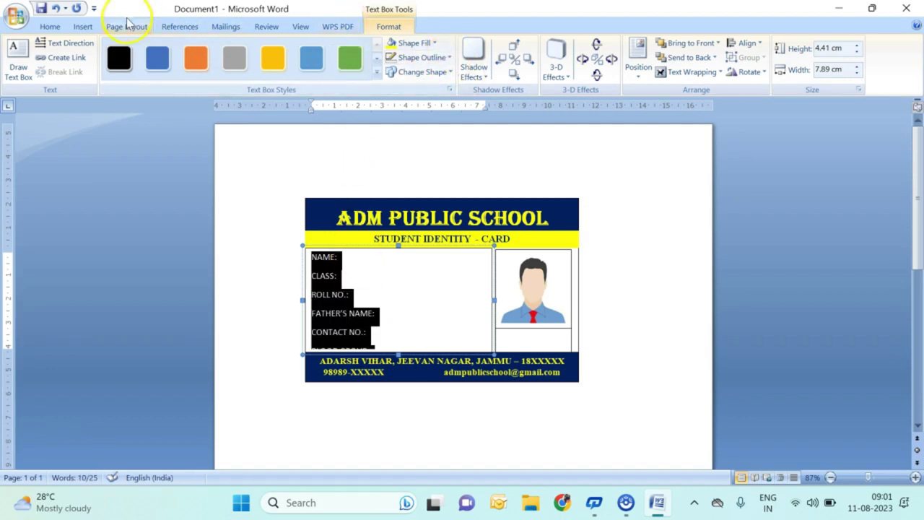
Remove paragraph space after the labels and set their line spacing to 1.5
{"action": "left_click", "coordinate": [49, 26]}
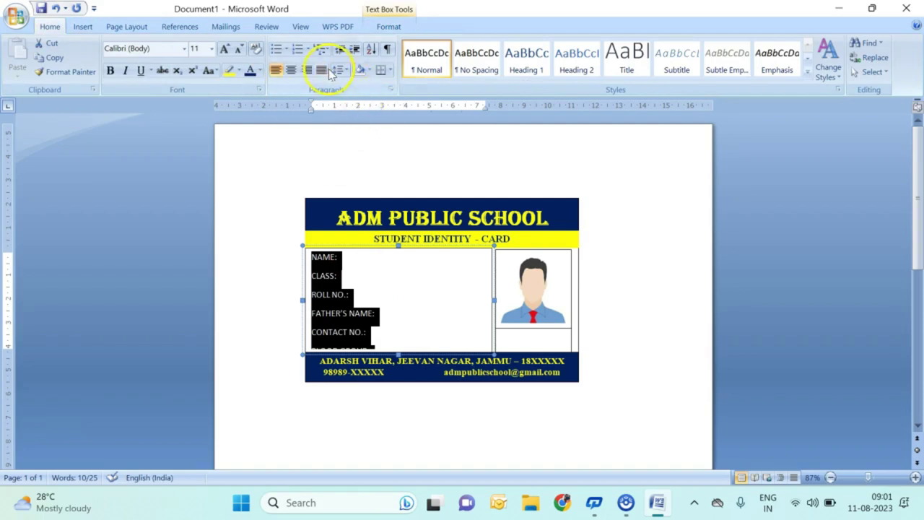
{"action": "left_click", "coordinate": [340, 69]}
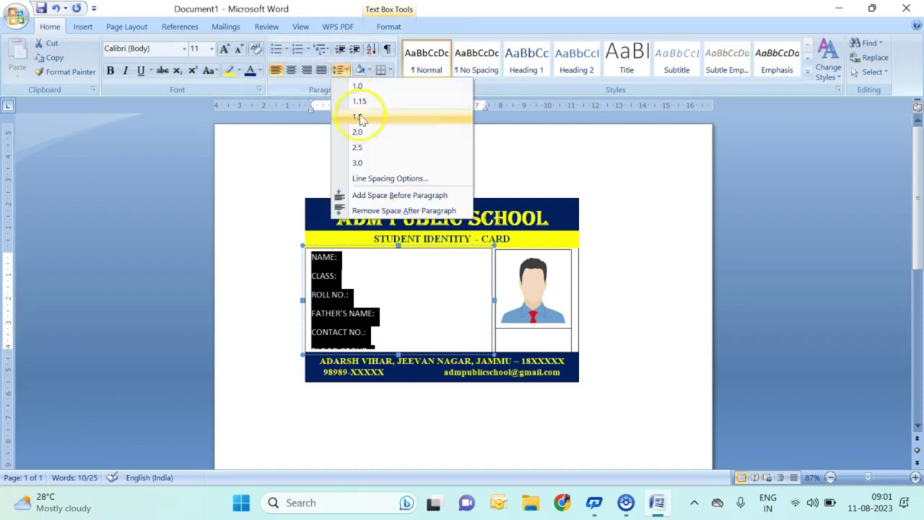
{"action": "left_click", "coordinate": [401, 210]}
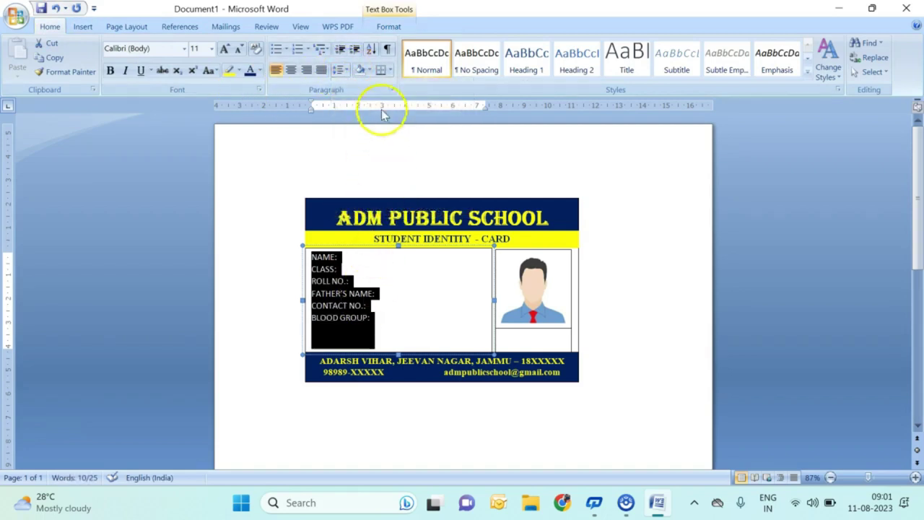
{"action": "left_click", "coordinate": [343, 70]}
{"action": "left_click", "coordinate": [353, 104]}
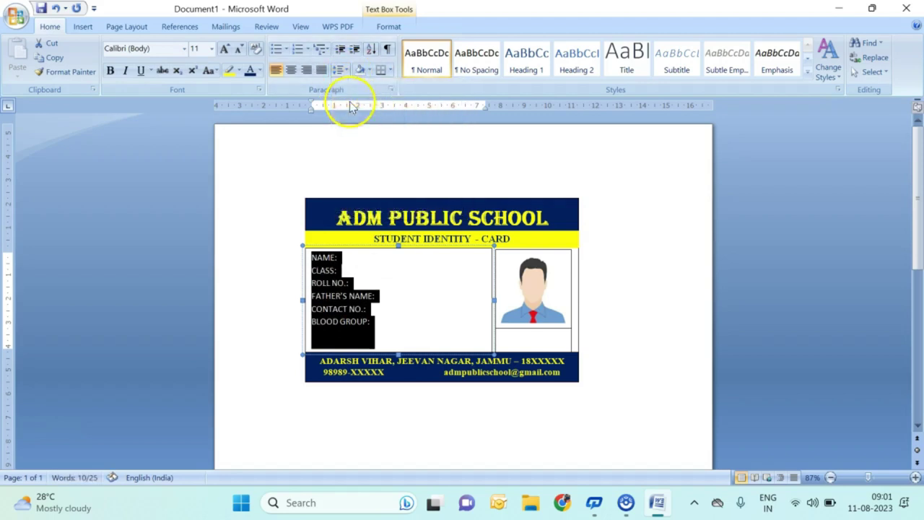
{"action": "left_click", "coordinate": [340, 69]}
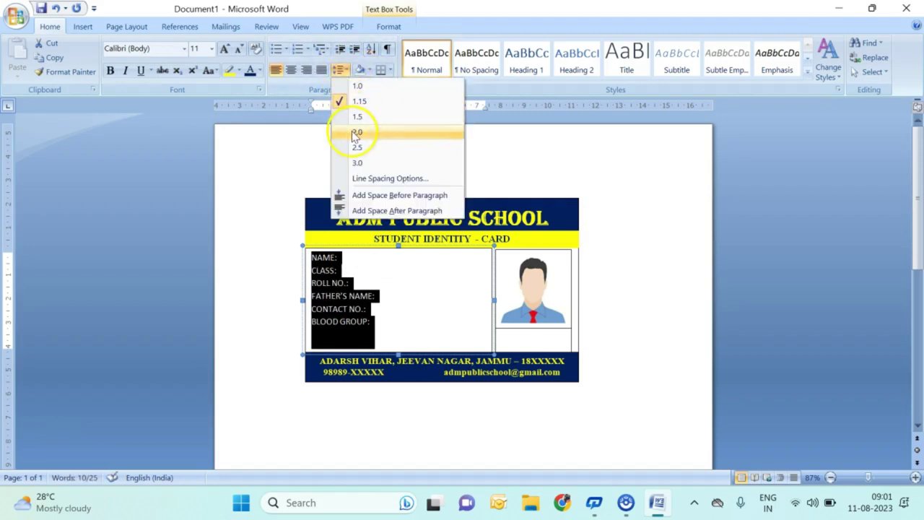
{"action": "left_click", "coordinate": [355, 134]}
{"action": "left_click", "coordinate": [341, 70]}
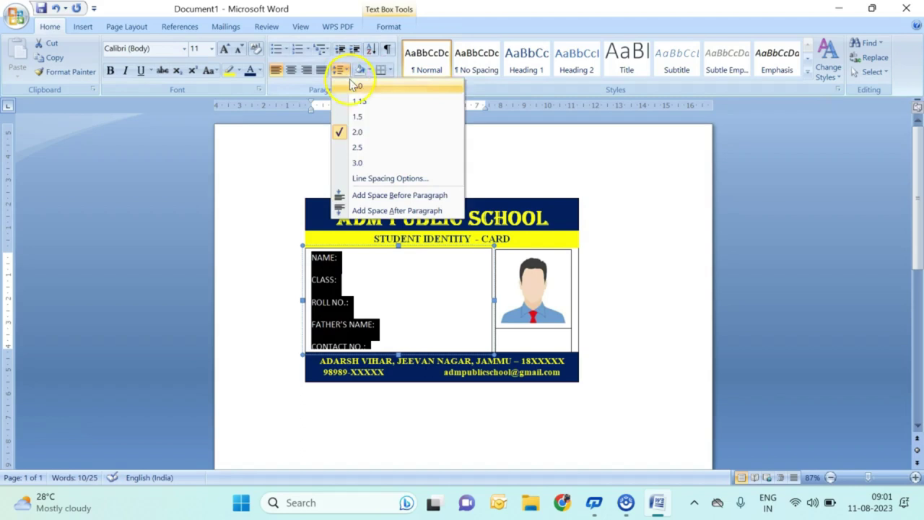
{"action": "left_click", "coordinate": [362, 118]}
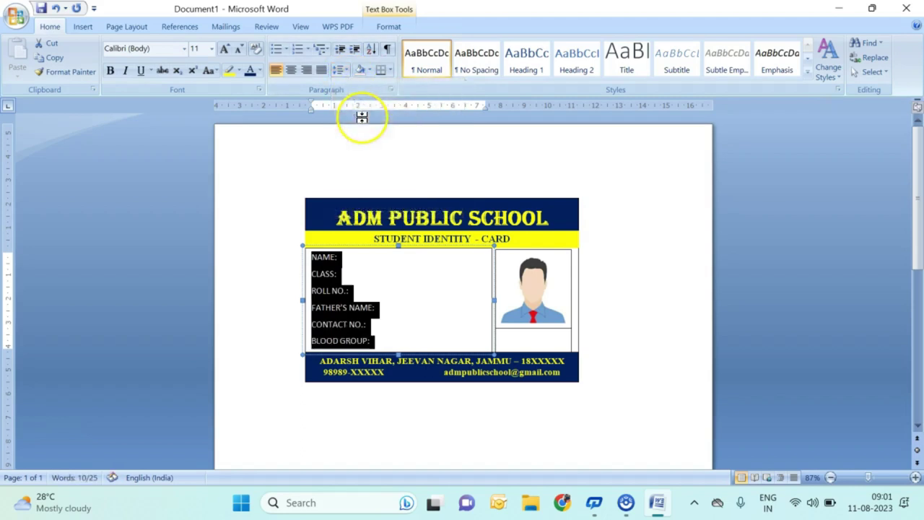
{"action": "left_click", "coordinate": [390, 280]}
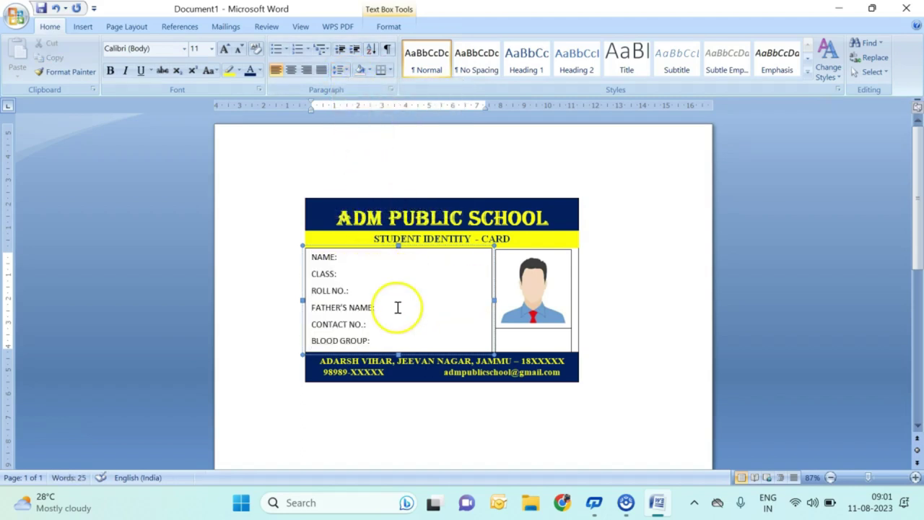
{"action": "key", "text": "ctrl+a"}
Make the labels bold, grow them to 12 pt, and set 1.15 line spacing
{"action": "left_click", "coordinate": [110, 70]}
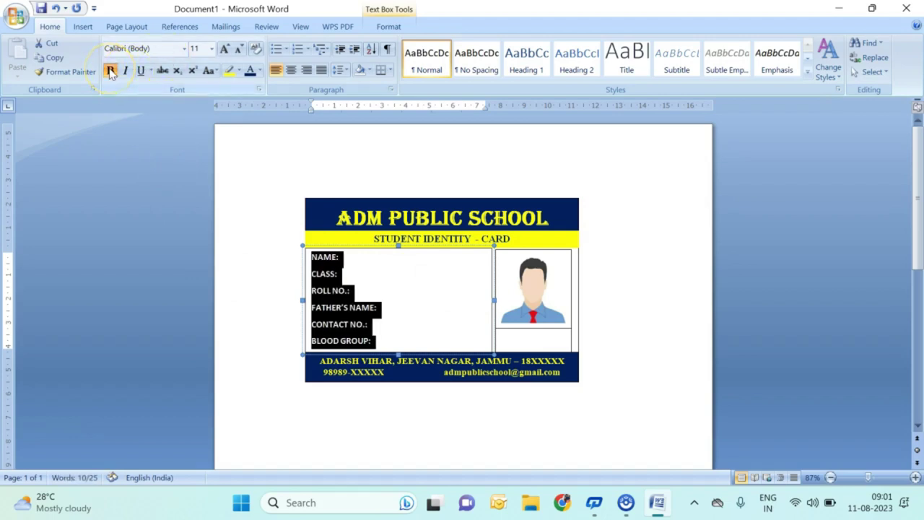
{"action": "left_click", "coordinate": [225, 51]}
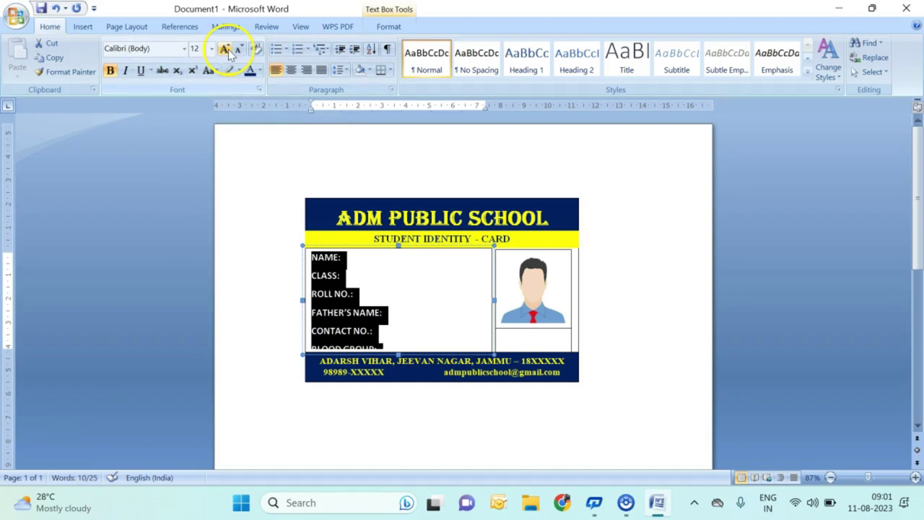
{"action": "left_click", "coordinate": [341, 70]}
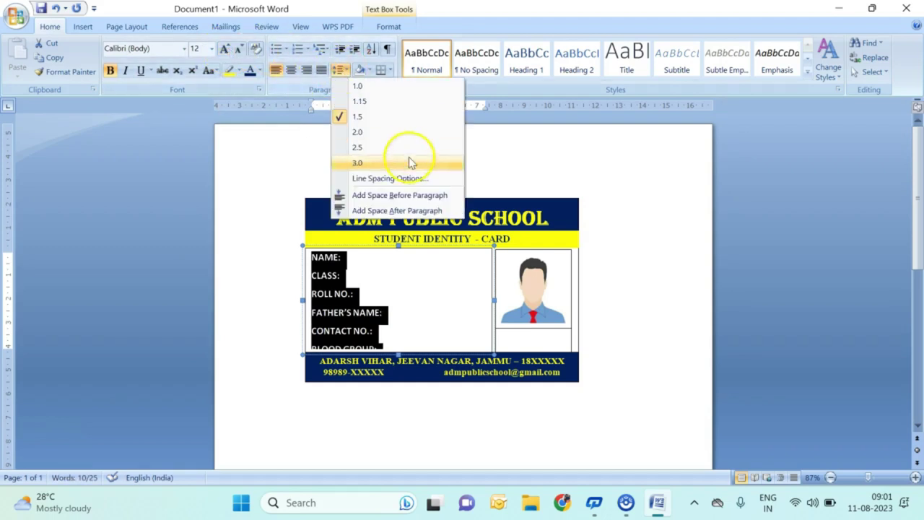
{"action": "left_click", "coordinate": [400, 107]}
{"action": "left_click", "coordinate": [367, 273]}
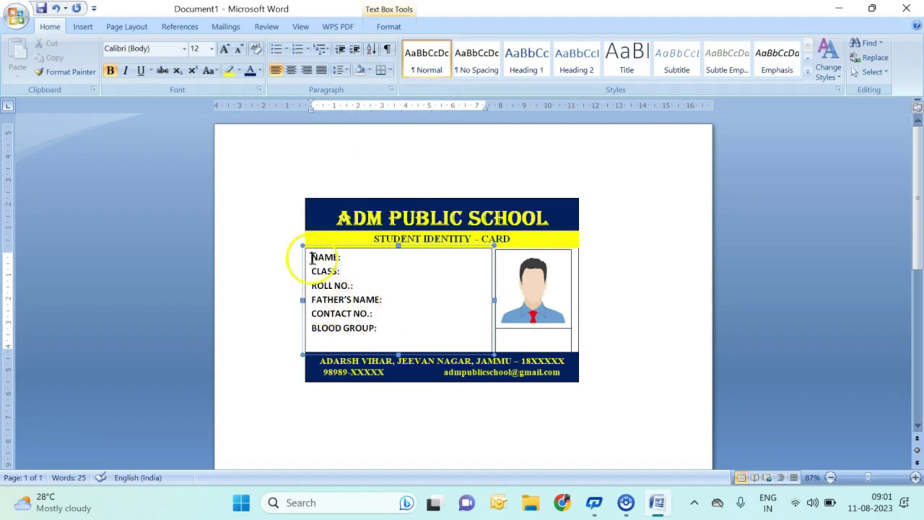
{"action": "key", "text": "Return"}
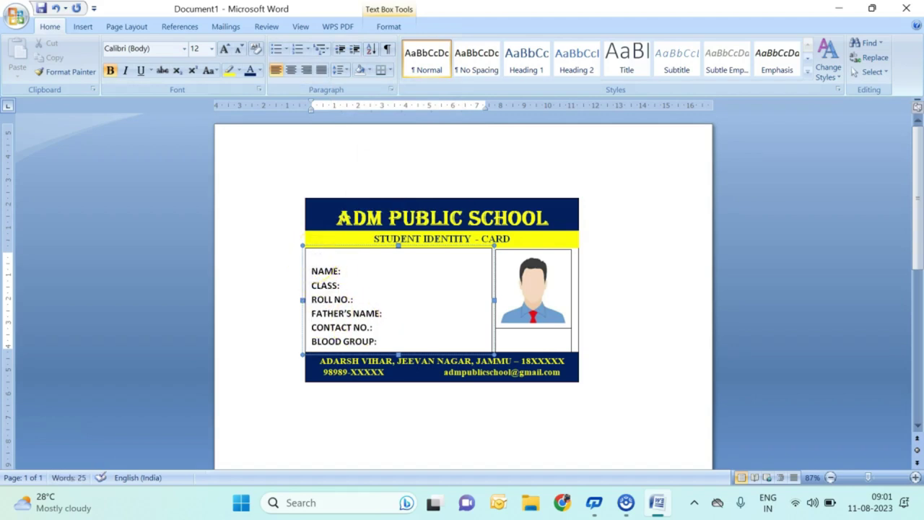
{"action": "key", "text": "BackSpace"}
Set all the labels to 13 pt font size
{"action": "left_click", "coordinate": [196, 48]}
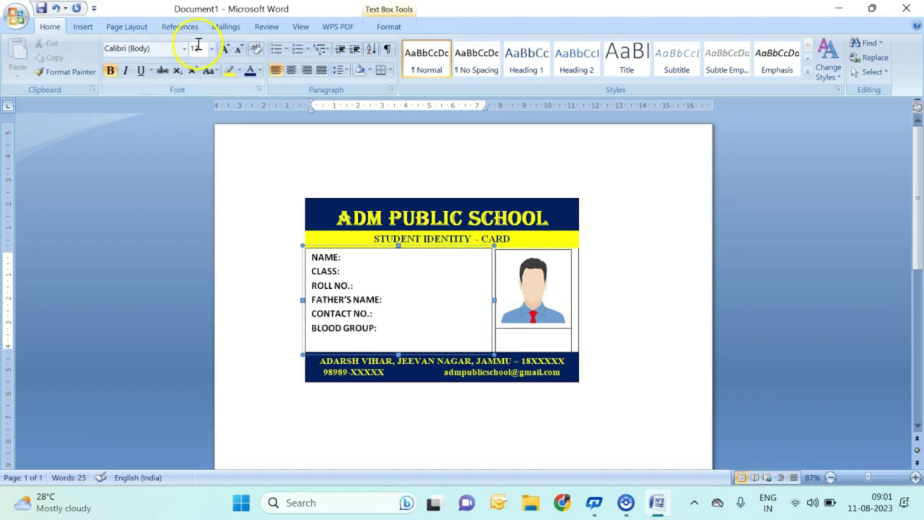
{"action": "type", "text": "1"}
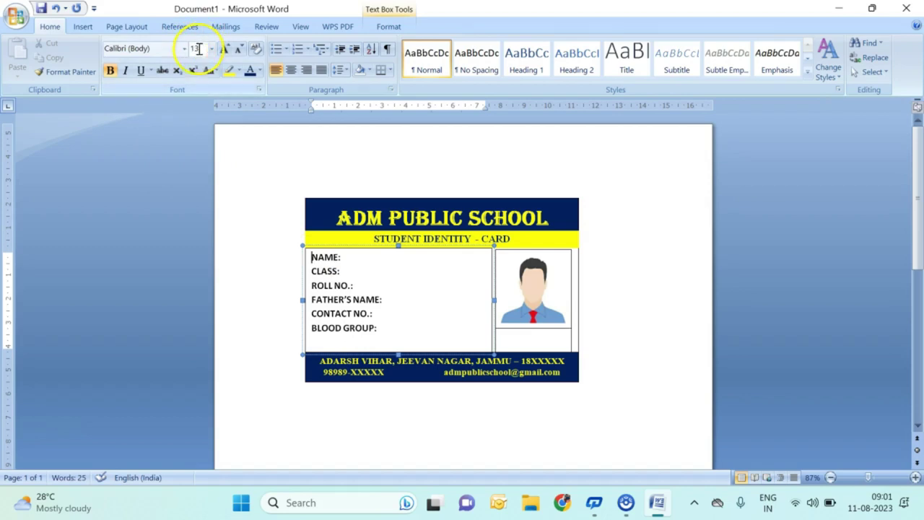
{"action": "triple_click", "coordinate": [364, 314]}
{"action": "key", "text": "ctrl+a"}
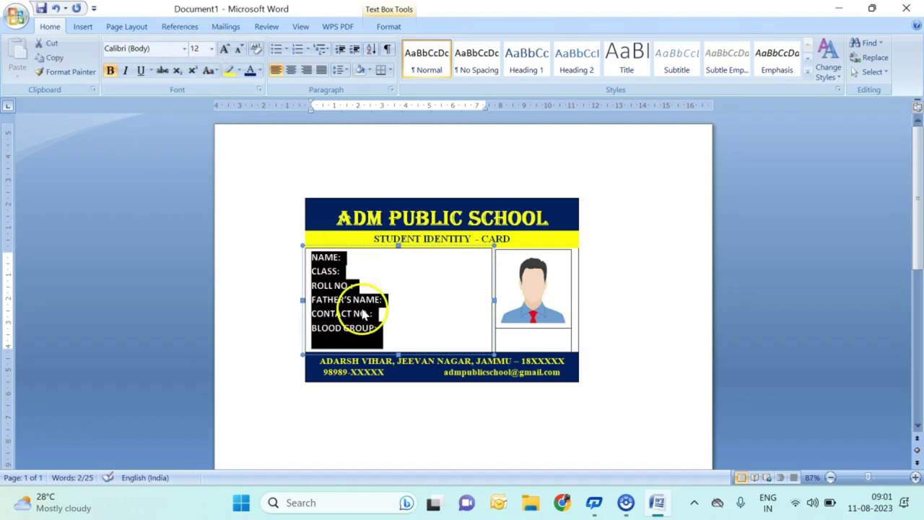
{"action": "left_click", "coordinate": [196, 48]}
{"action": "type", "text": "13"}
{"action": "key", "text": "Return"}
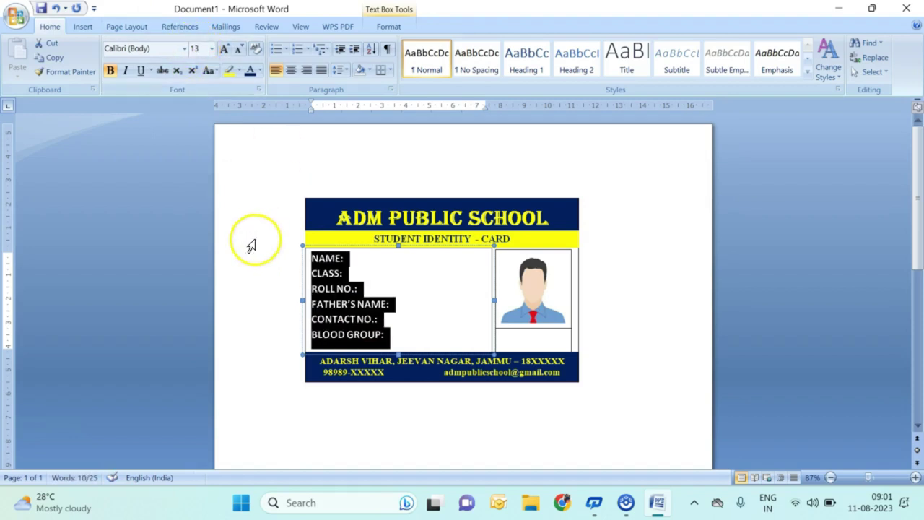
{"action": "left_click", "coordinate": [285, 184]}
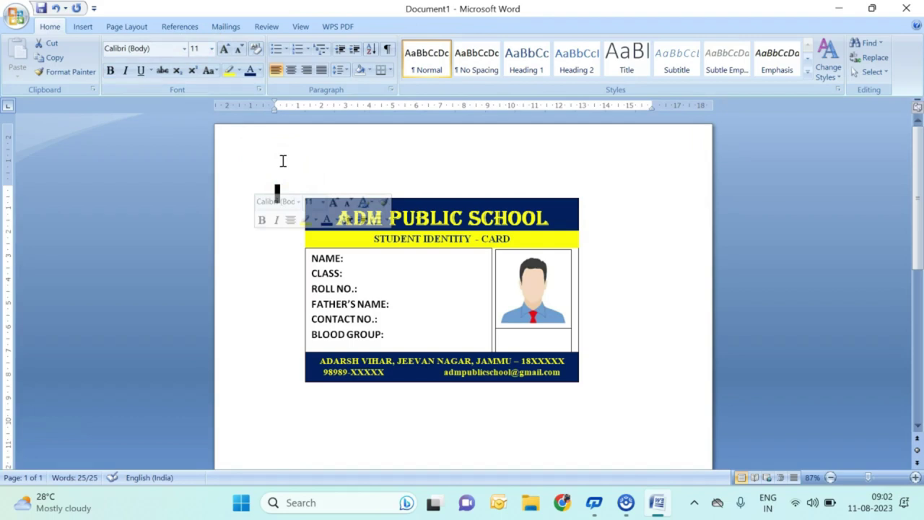
{"action": "left_click", "coordinate": [439, 244]}
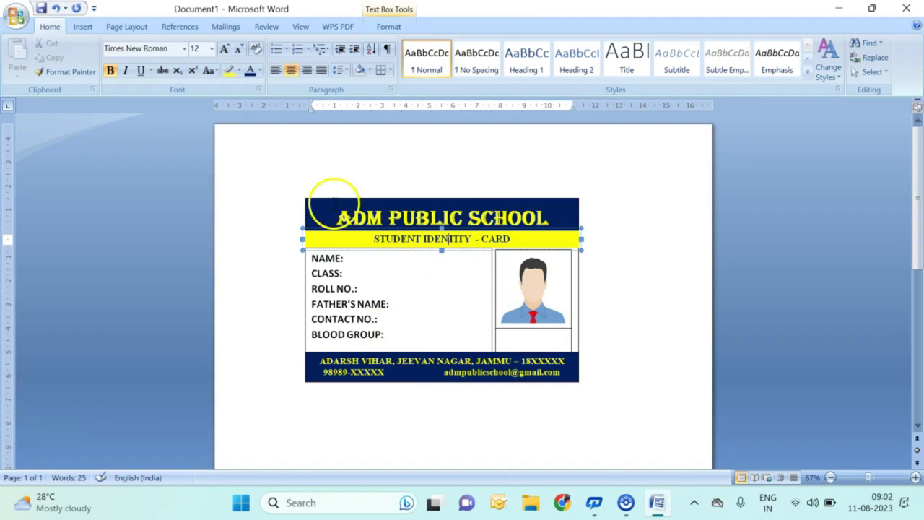
Apply the blue Text Box Style to the details box, undoing a dashed-outline variant
{"action": "left_click", "coordinate": [465, 313]}
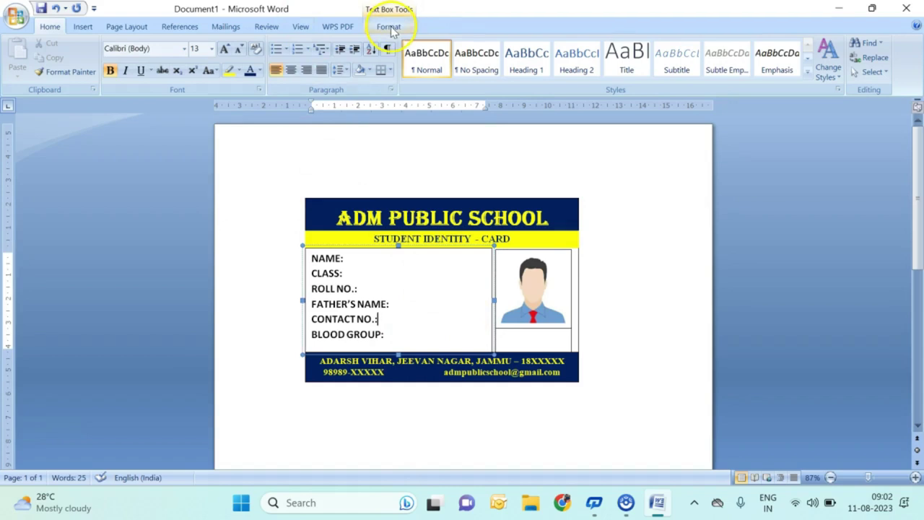
{"action": "left_click", "coordinate": [390, 28]}
{"action": "left_click", "coordinate": [327, 59]}
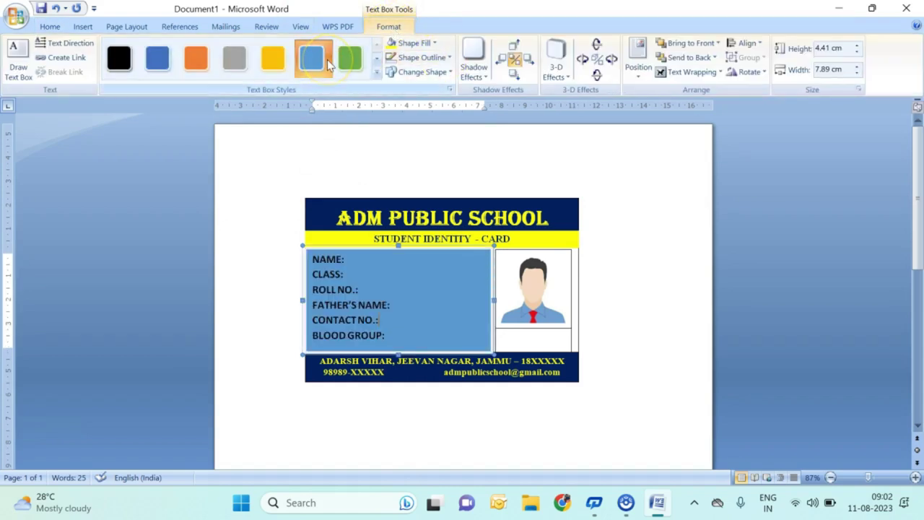
{"action": "left_click", "coordinate": [377, 59]}
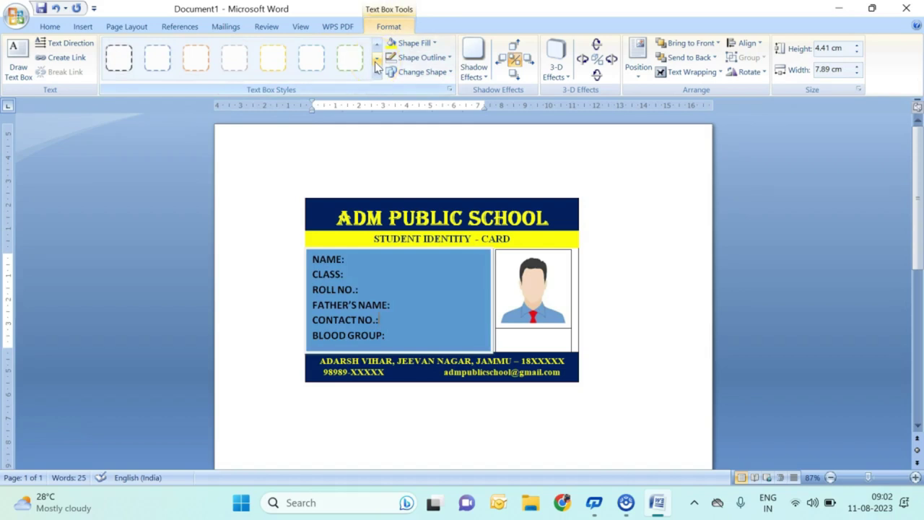
{"action": "left_click", "coordinate": [150, 59]}
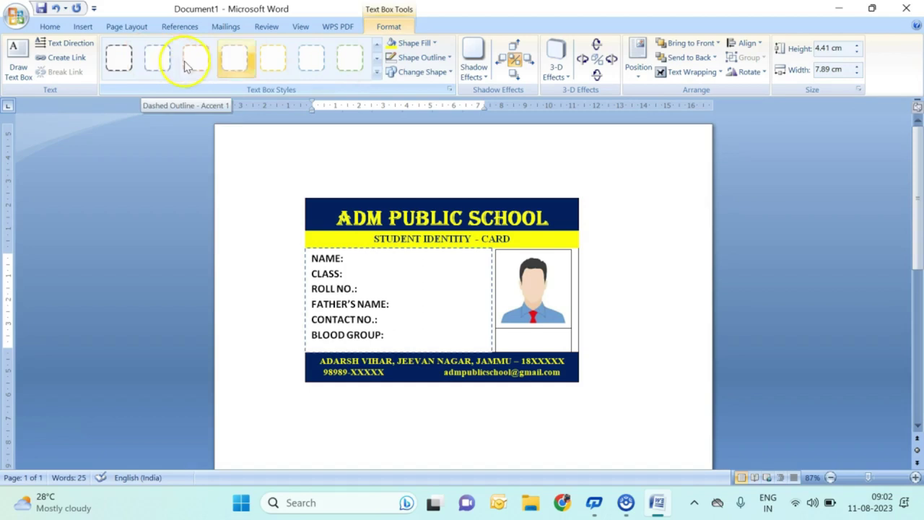
{"action": "key", "text": "ctrl+z"}
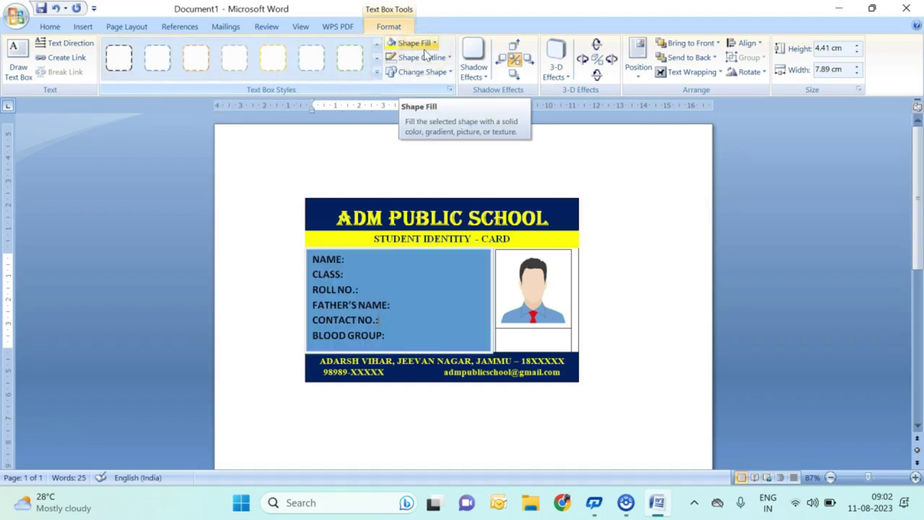
{"action": "left_click", "coordinate": [427, 155]}
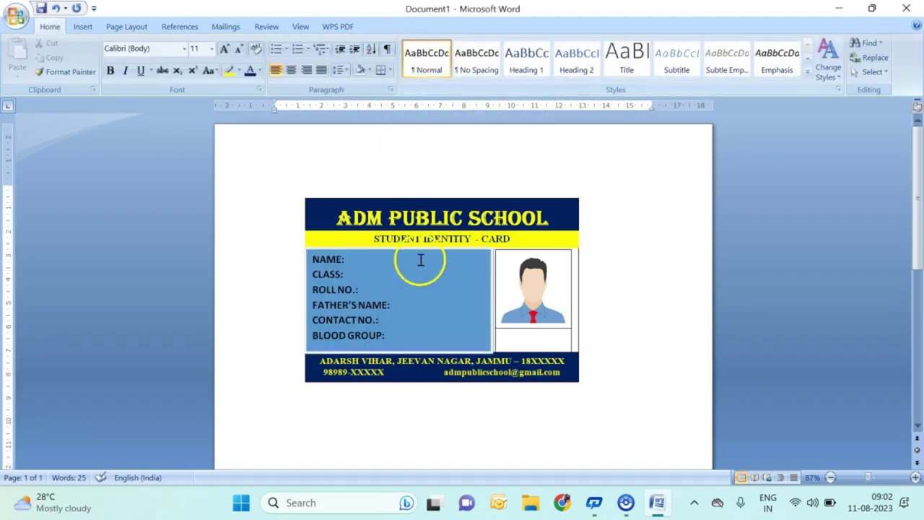
Set the details box's Shape Outline to No Outline
{"action": "left_click", "coordinate": [436, 294]}
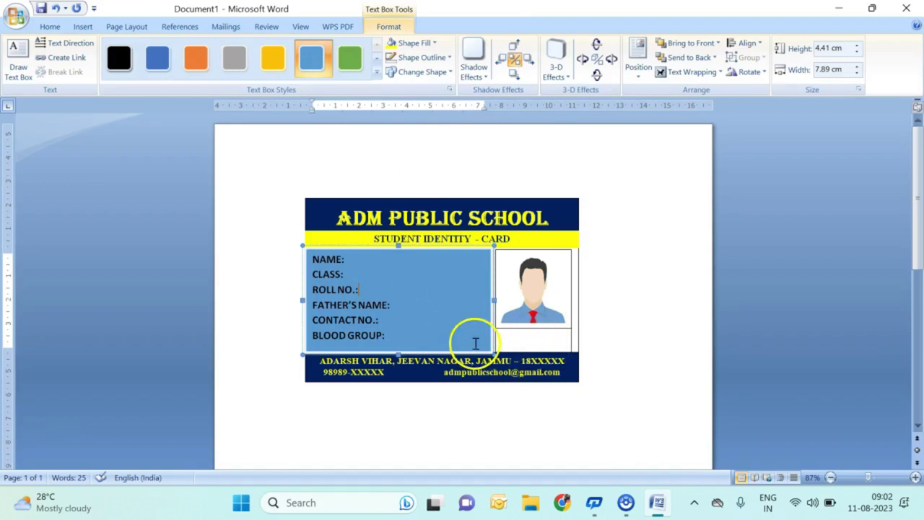
{"action": "left_click", "coordinate": [419, 58]}
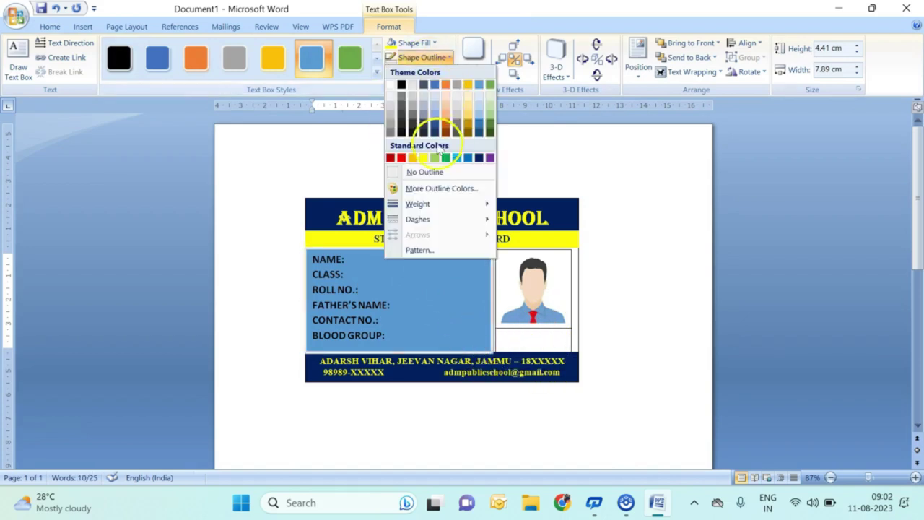
{"action": "left_click", "coordinate": [439, 174]}
{"action": "left_click", "coordinate": [629, 194]}
{"action": "left_click", "coordinate": [450, 290]}
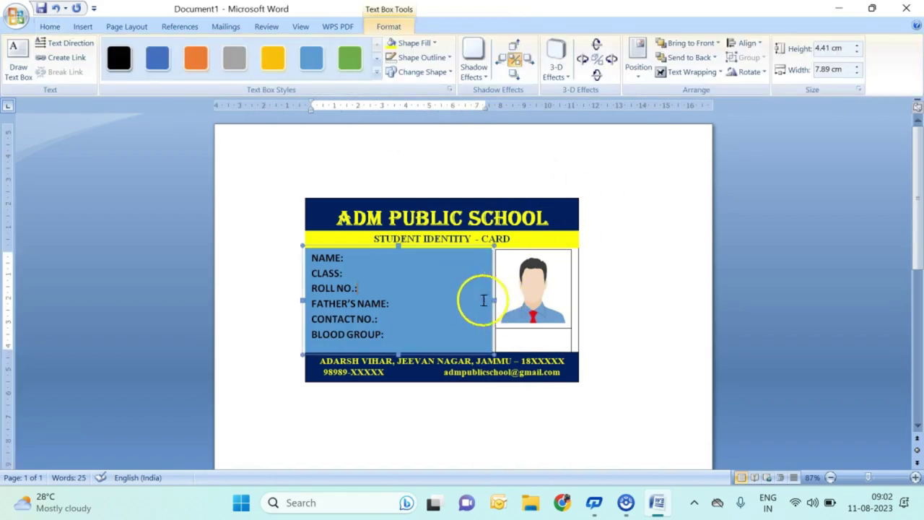